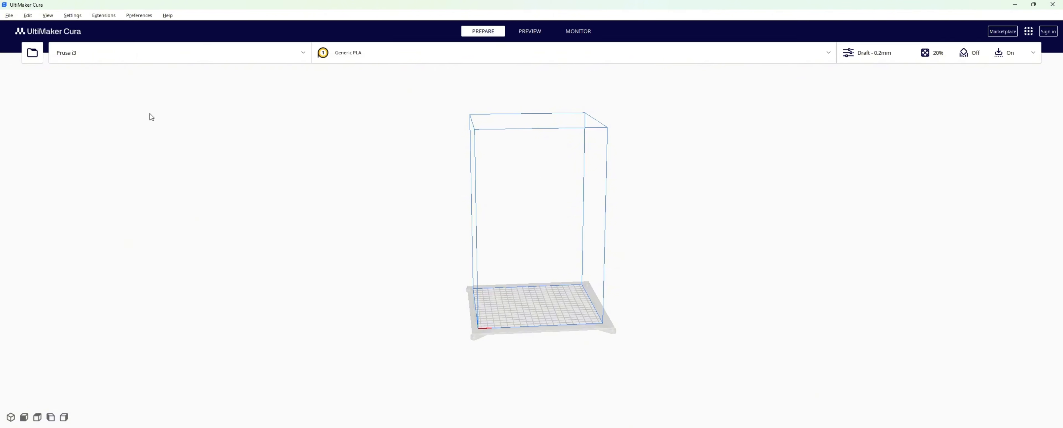
Step: Open the model file Hapvida.stl from the desktop folder onto the build plate
scroll(179, 114, down, 2)
click(33, 57)
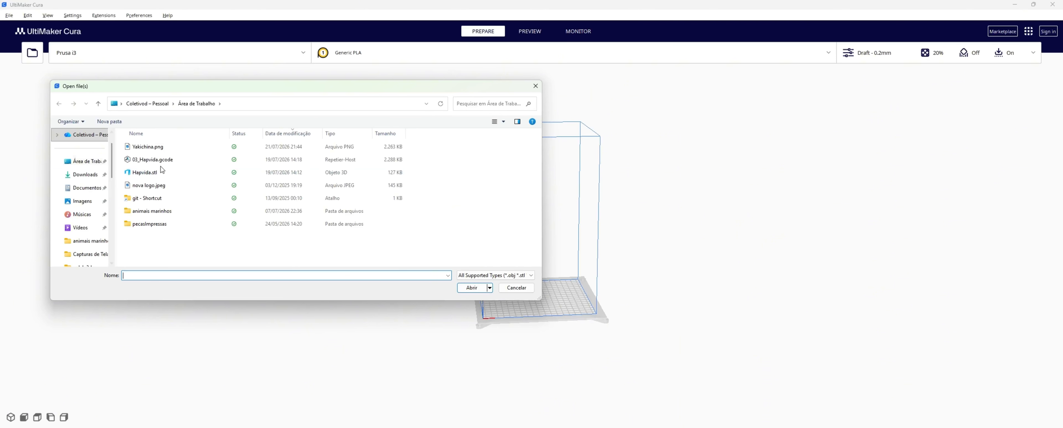
double_click(148, 172)
Step: Select the Hapvida model and move it slightly left and toward the front of the build plate
right_drag(563, 249, 581, 260)
scroll(521, 271, up, 1)
scroll(522, 271, up, 1)
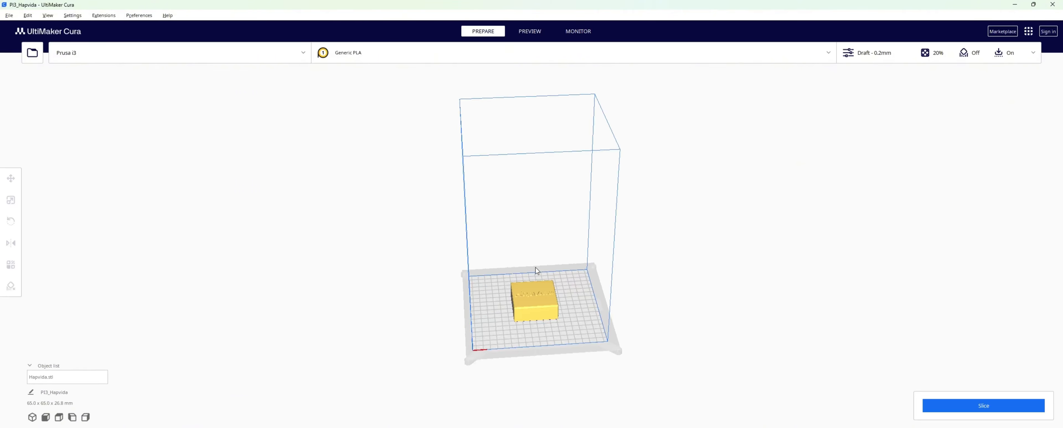
click(532, 285)
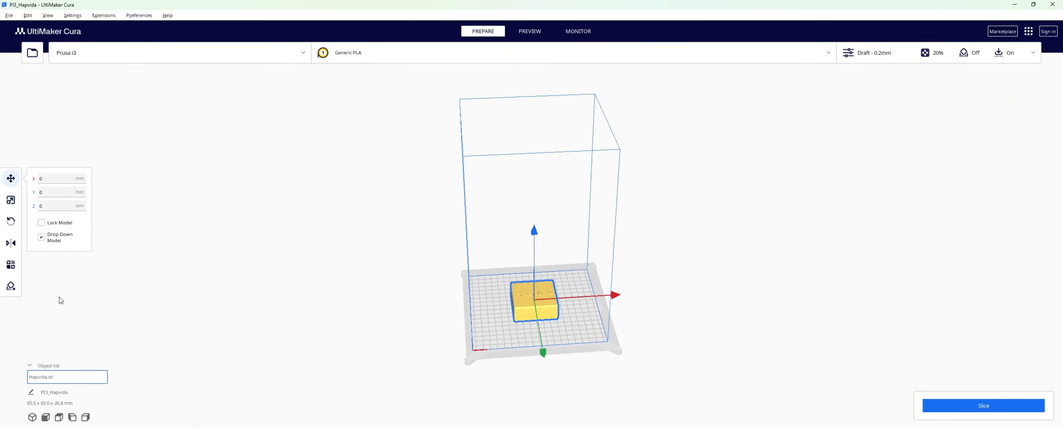
drag(537, 307, 528, 310)
Step: Try scaling the model uniformly to 69% and rotating it, and undo both changes
click(13, 203)
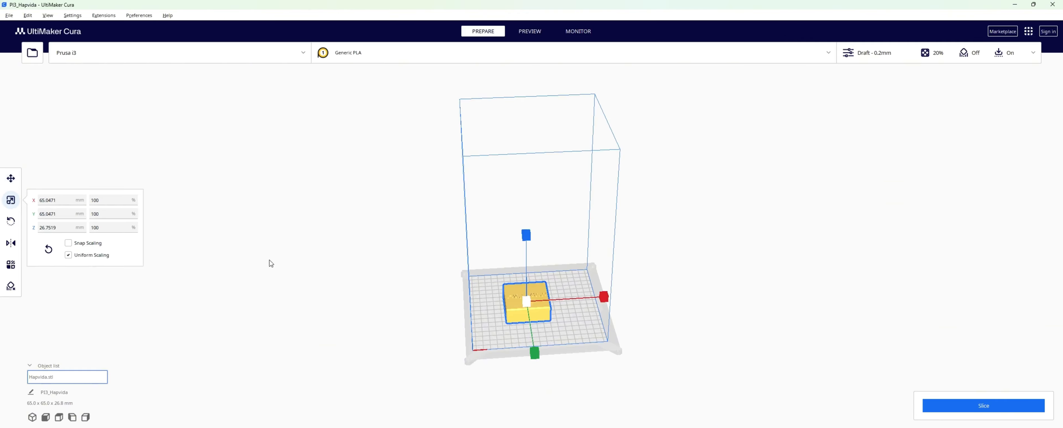
drag(527, 235, 527, 258)
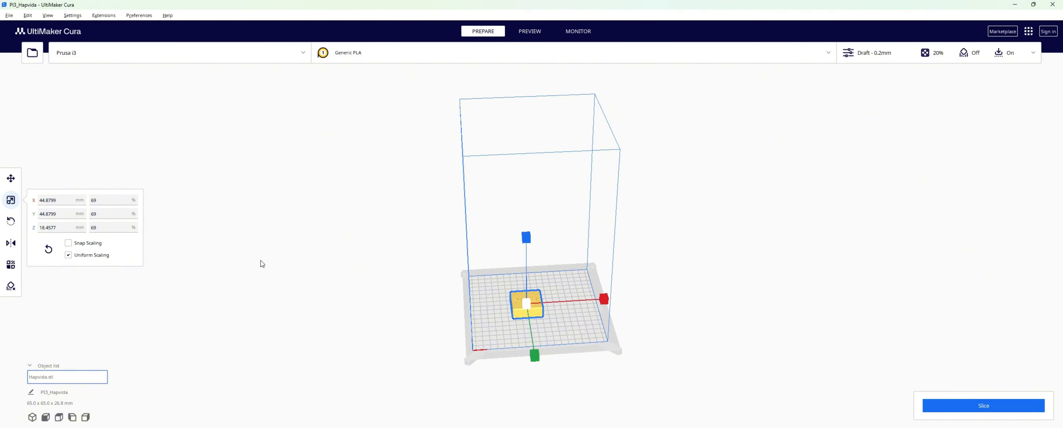
click(9, 223)
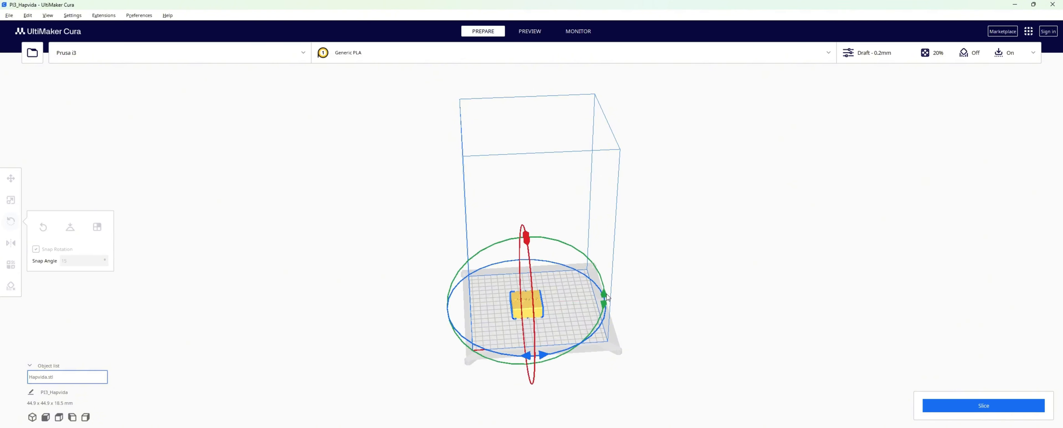
drag(604, 294, 599, 276)
key(ctrl+z)
key(ctrl+z)
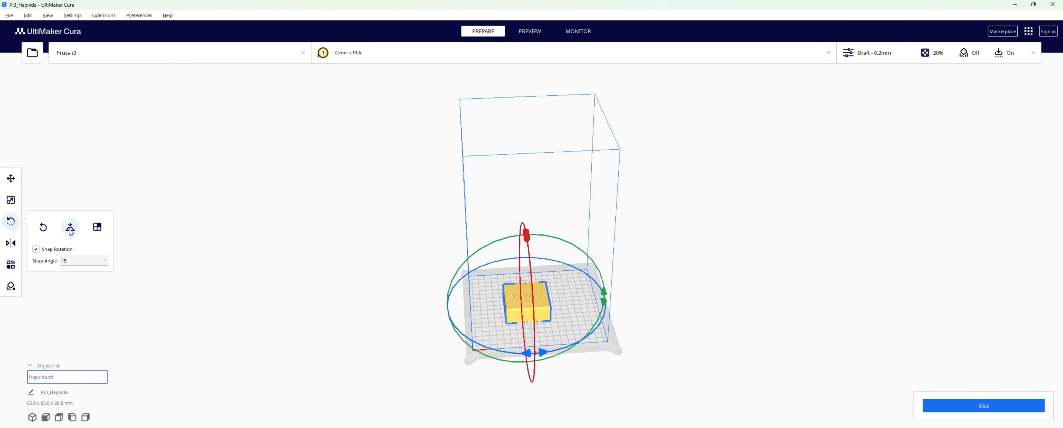
Step: Choose Prusa i3 as the active printer from the configured machines
scroll(465, 212, up, 2)
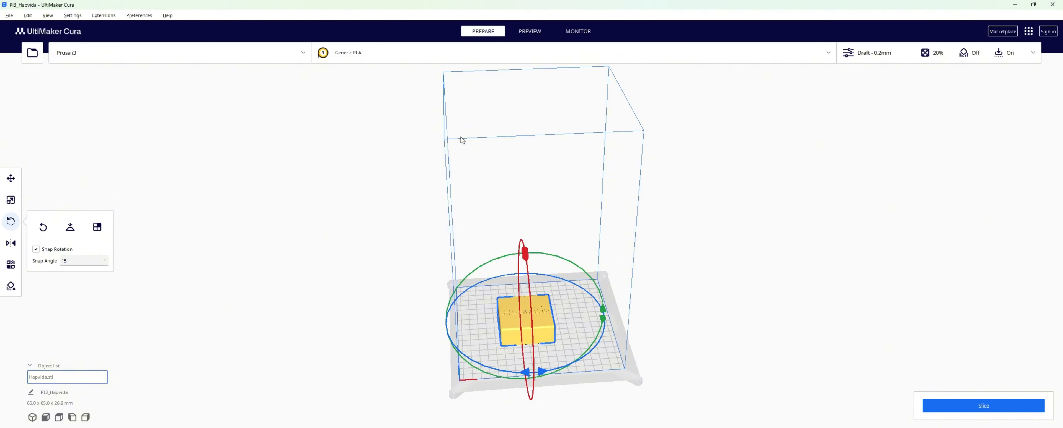
click(92, 61)
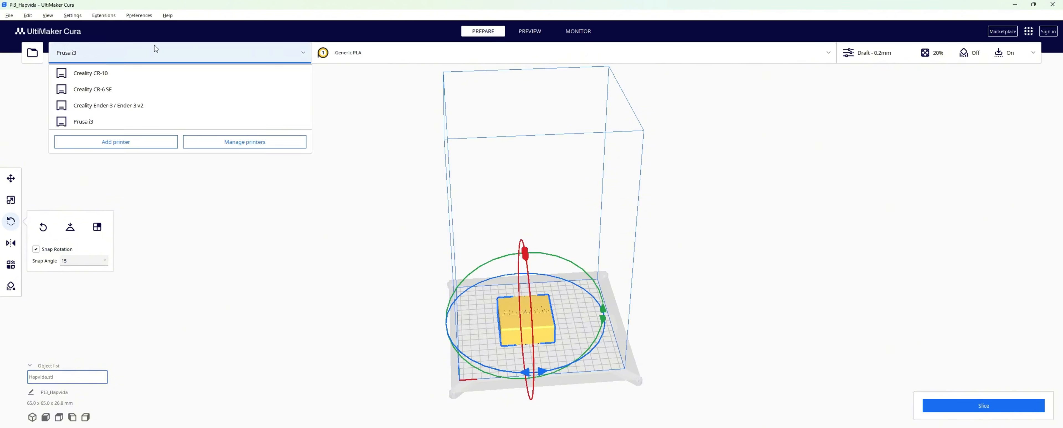
click(129, 120)
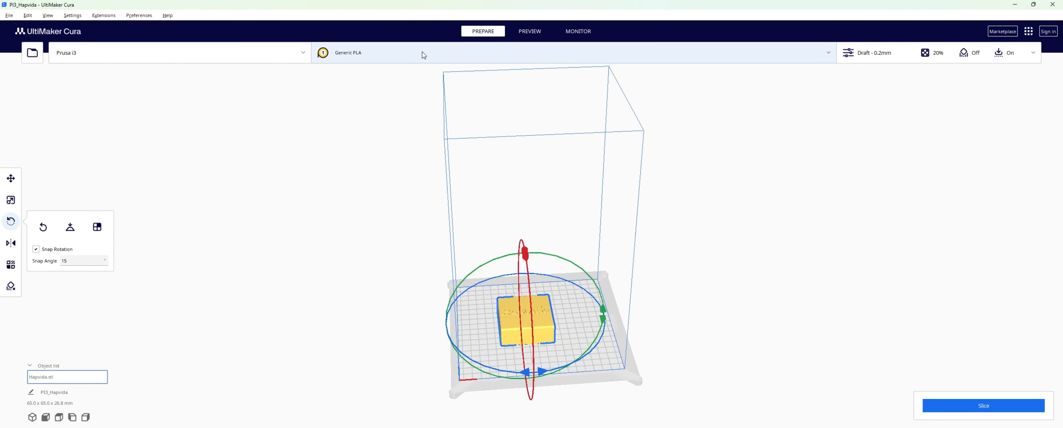
Step: Examine the filament brands and types offered for the material, including Eazao clay, leaving PLA selected
click(465, 54)
click(745, 96)
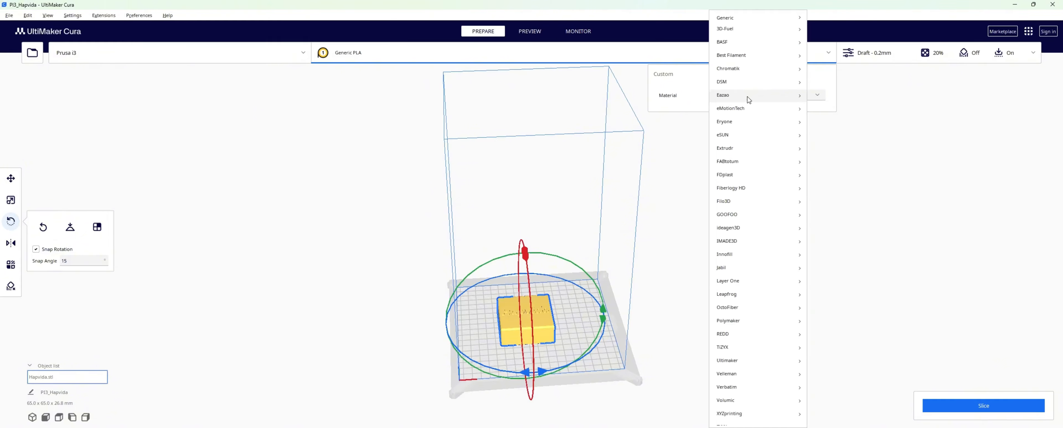
mouse_move(749, 96)
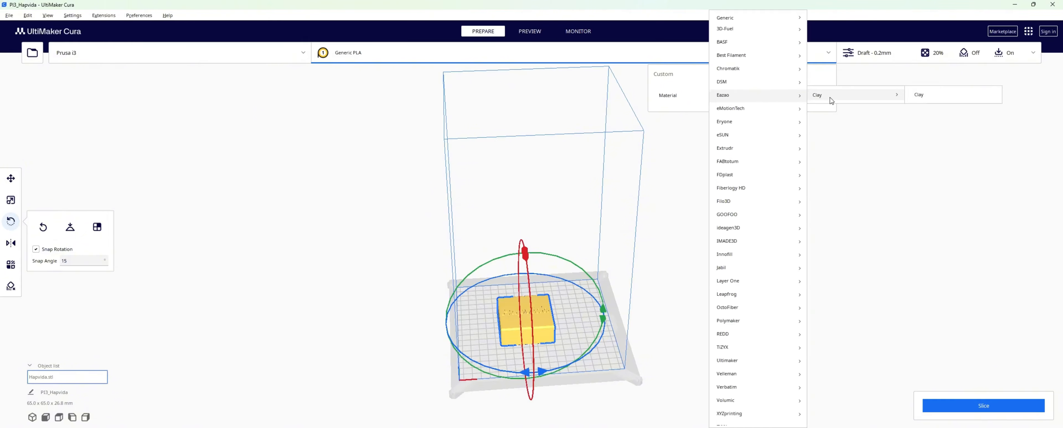
click(844, 61)
click(827, 55)
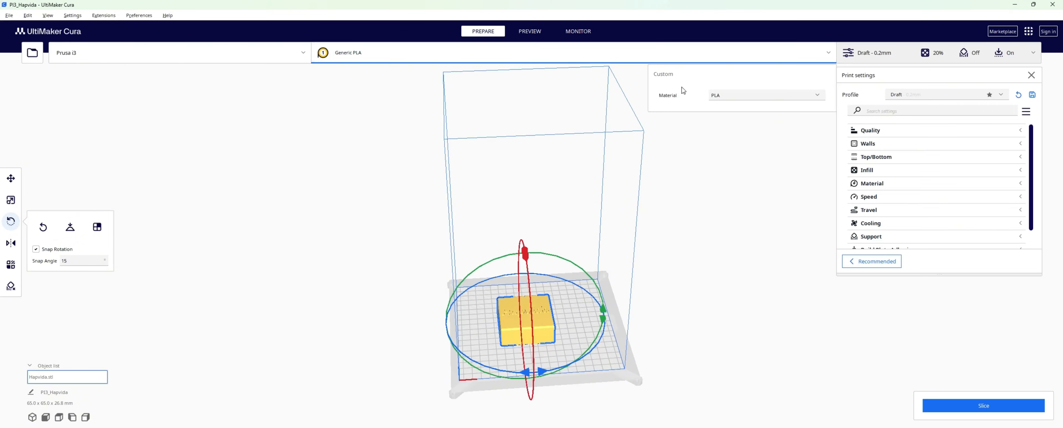
click(747, 134)
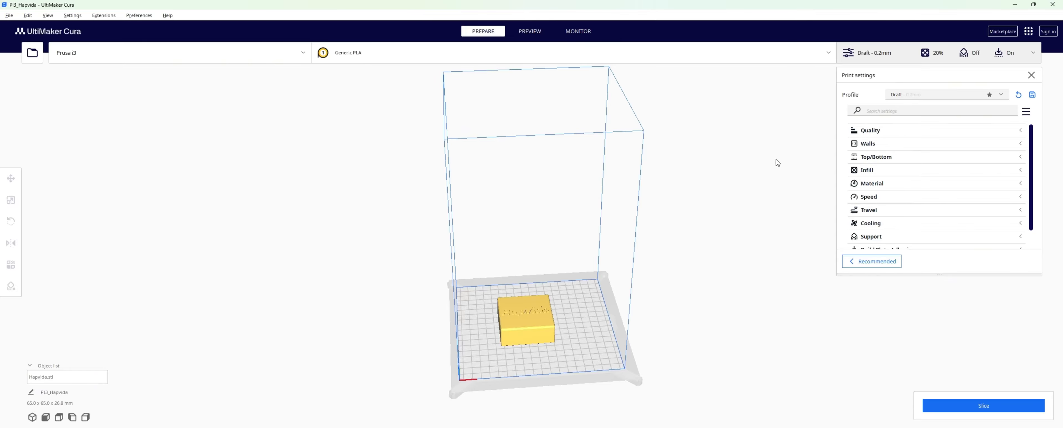
Step: Look through the custom print setting categories and switch to the recommended print settings
scroll(914, 144, down, 2)
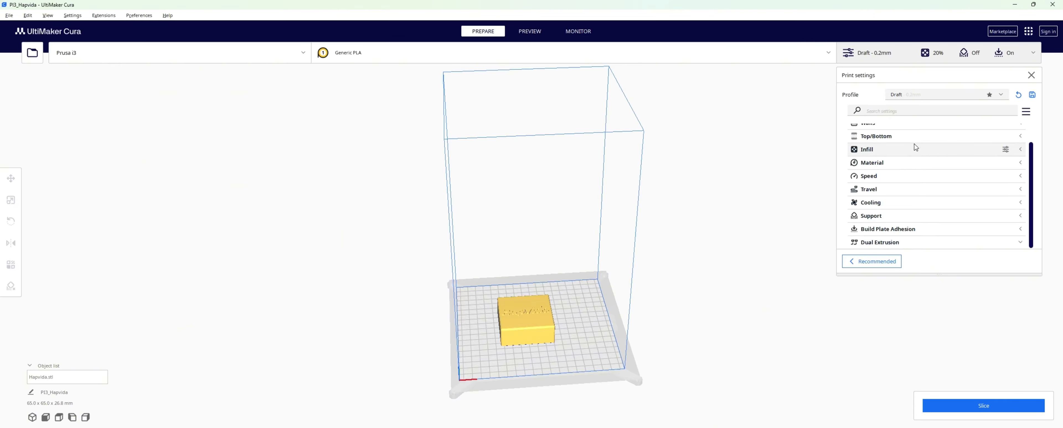
scroll(913, 145, up, 2)
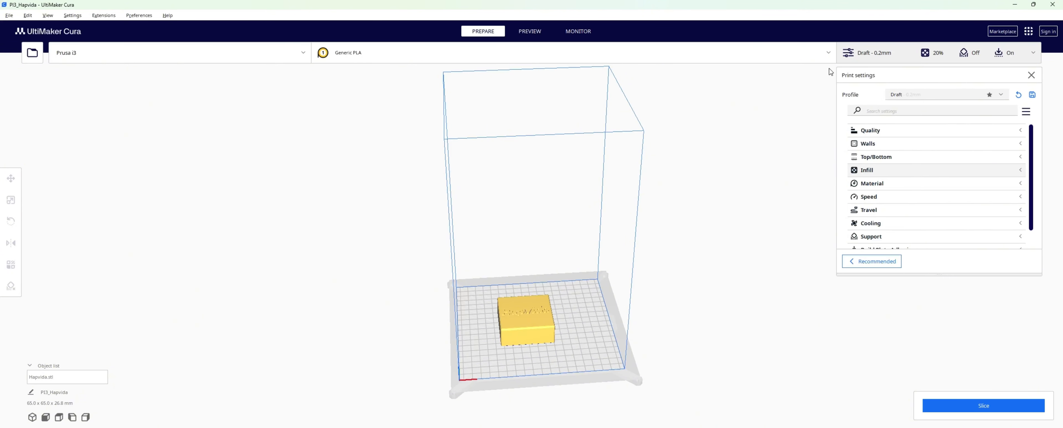
click(1034, 53)
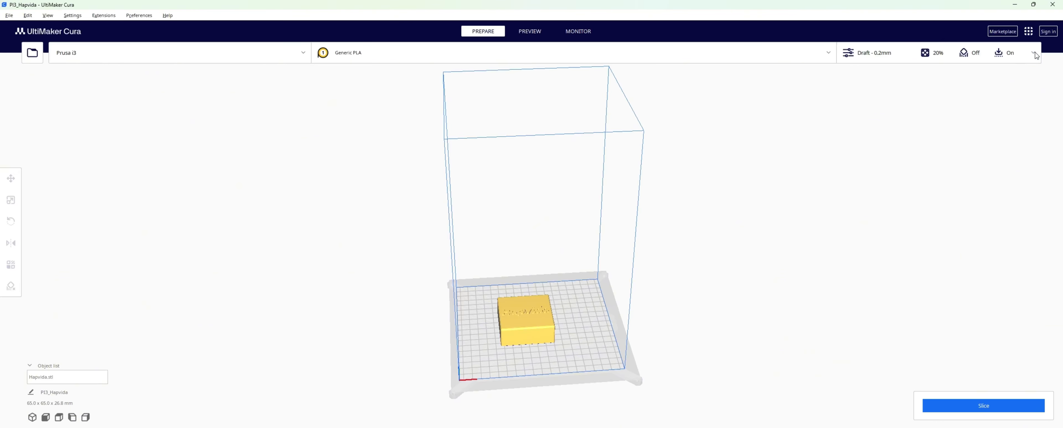
click(1035, 52)
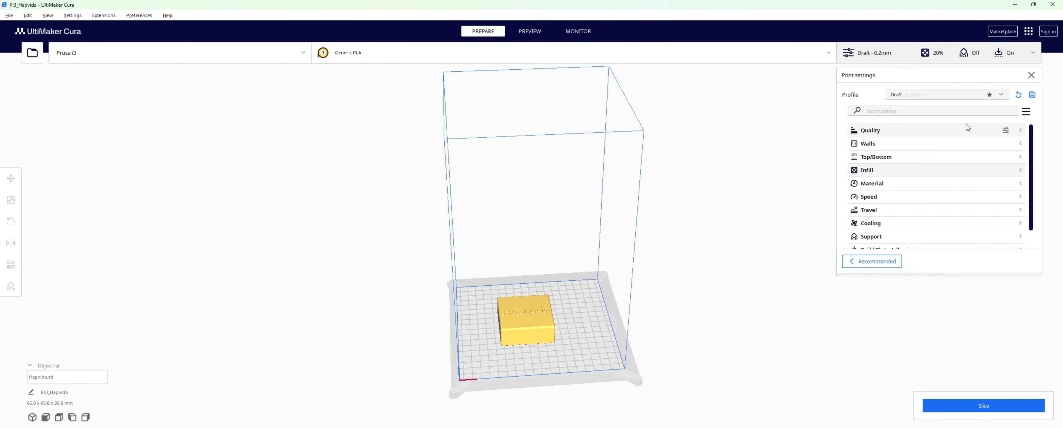
click(872, 261)
Step: Examine the recommended settings for resolution, infill, shell thickness, support and adhesion, and view the model on the plate
scroll(919, 162, down, 3)
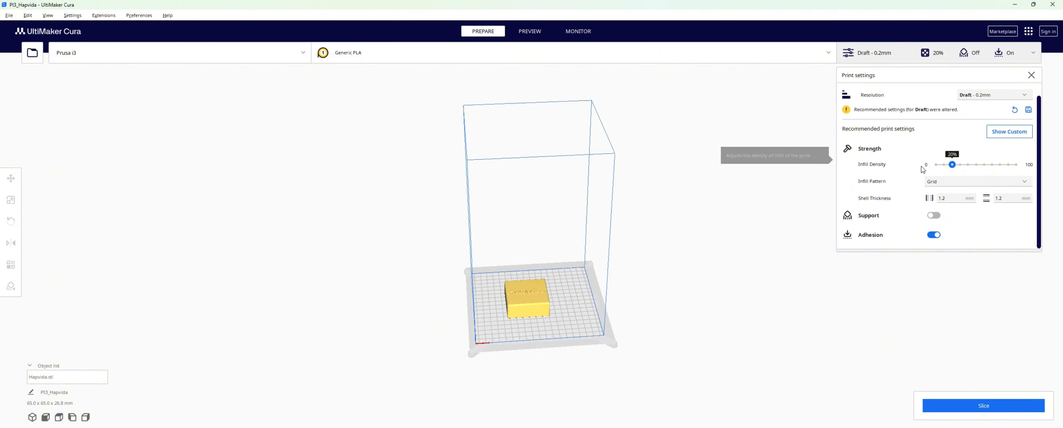
scroll(919, 165, up, 7)
scroll(878, 164, down, 4)
scroll(879, 156, up, 1)
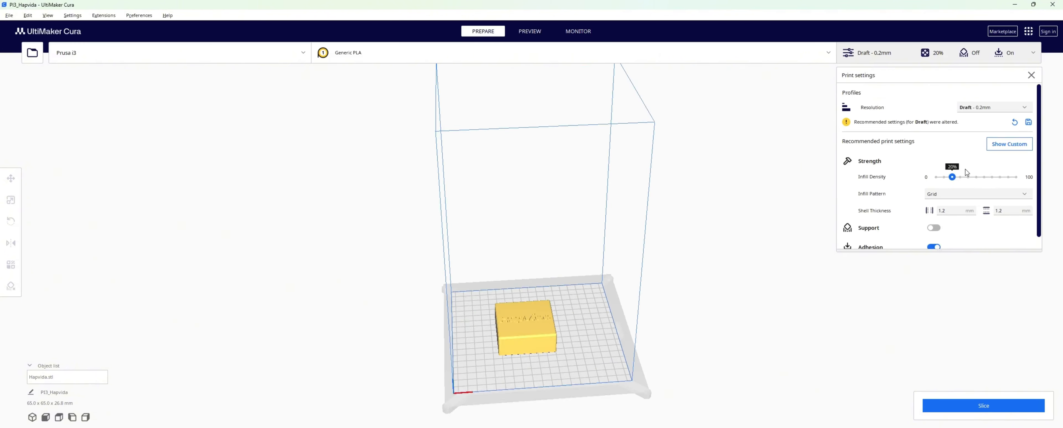
scroll(940, 148, up, 1)
scroll(940, 148, down, 1)
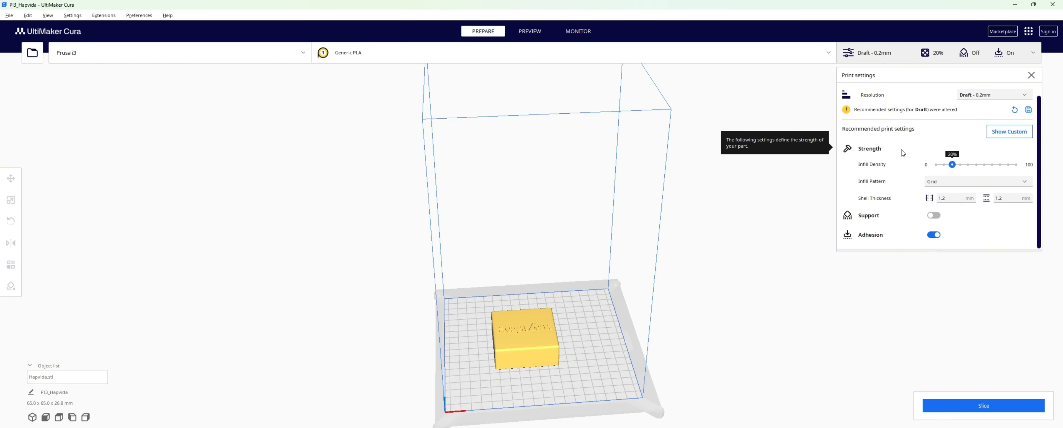
scroll(333, 157, up, 1)
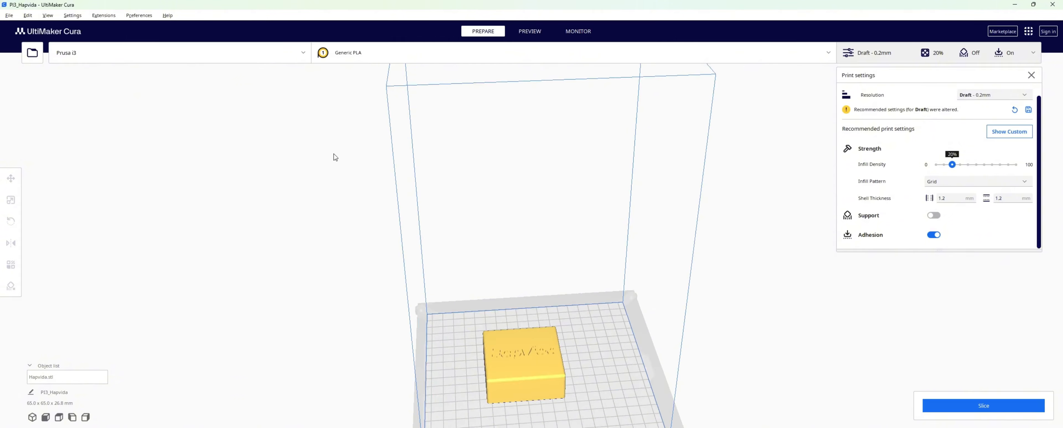
scroll(464, 205, up, 2)
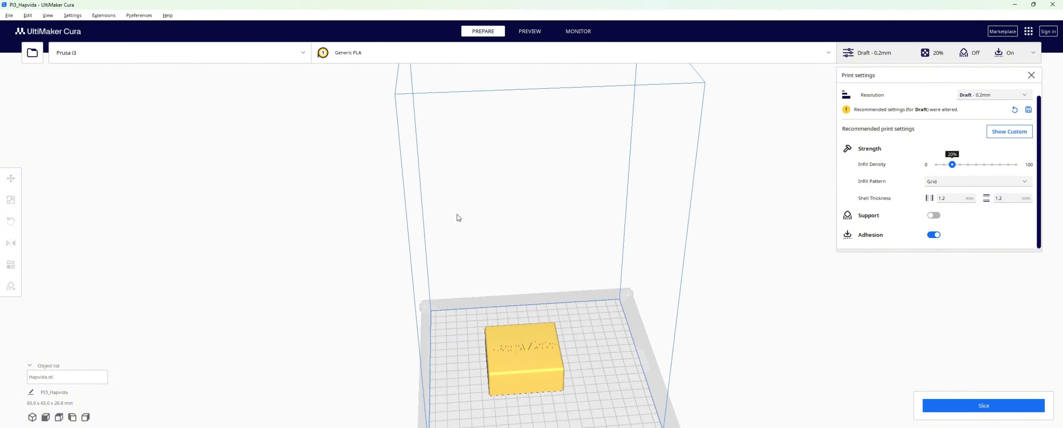
scroll(456, 214, down, 3)
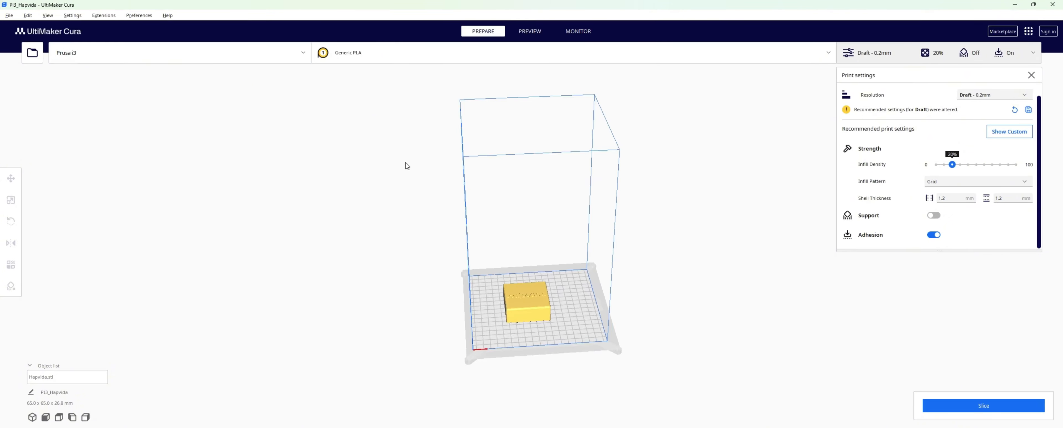
scroll(411, 176, up, 2)
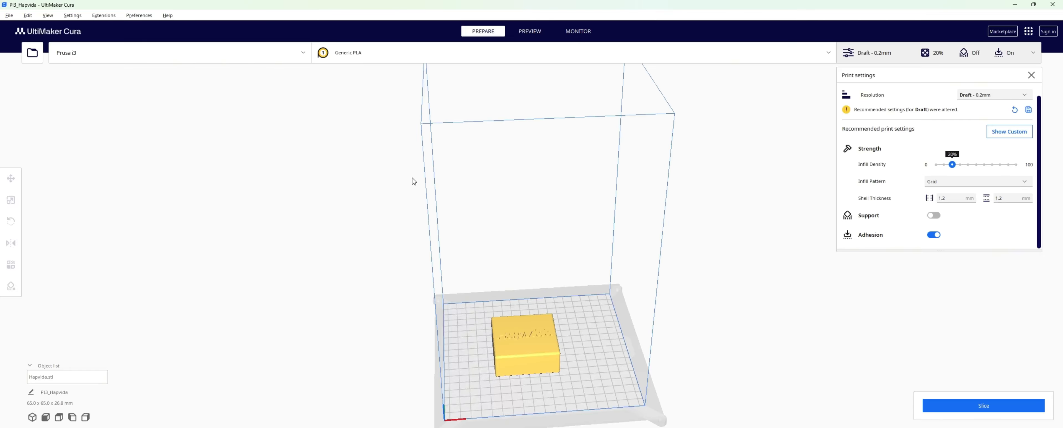
Step: In the Prusa i3's machine settings, set Extruder 1's nozzle size to 0.6 mm
click(290, 51)
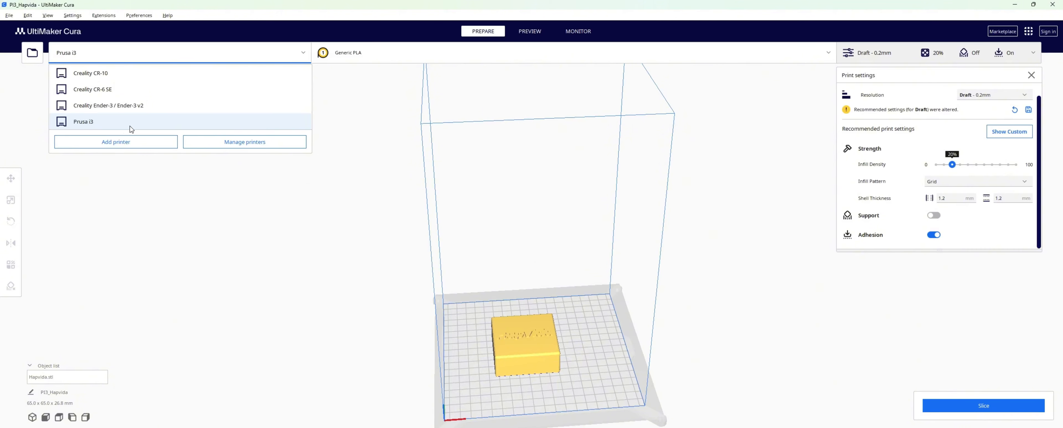
click(232, 140)
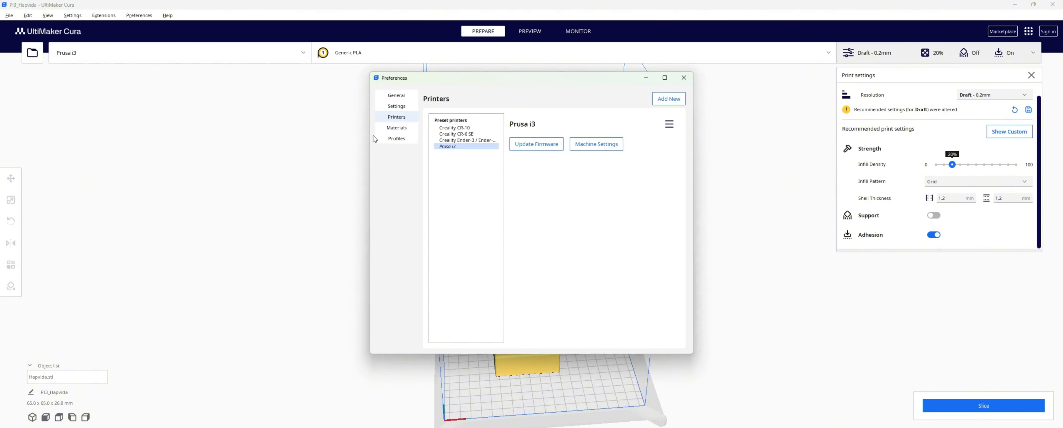
click(598, 147)
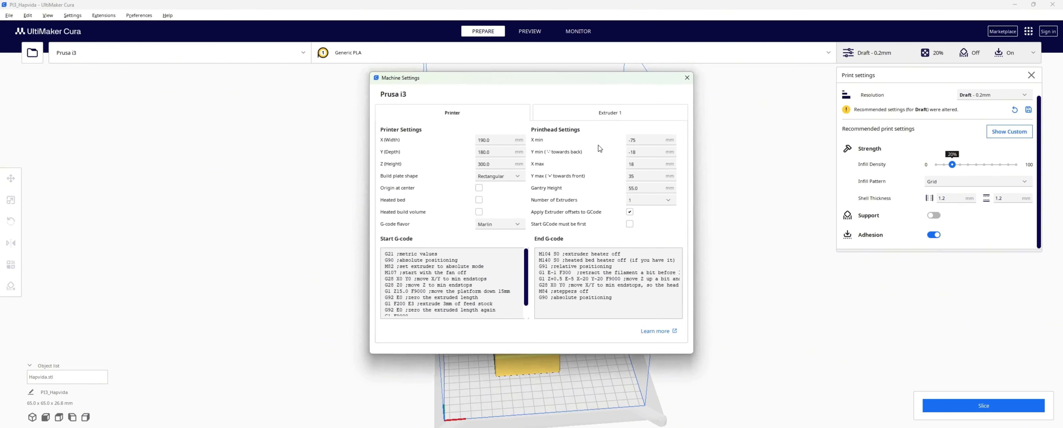
click(602, 112)
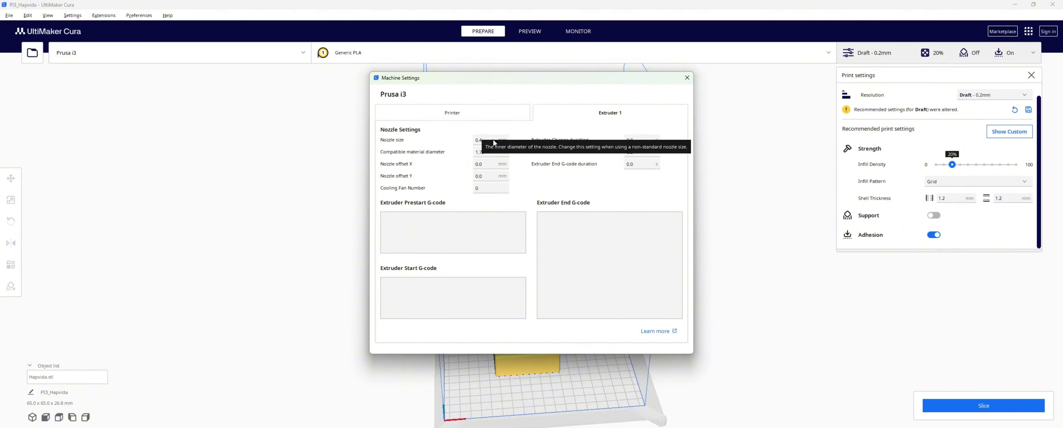
click(490, 142)
key(BackSpace)
text(6)
click(615, 115)
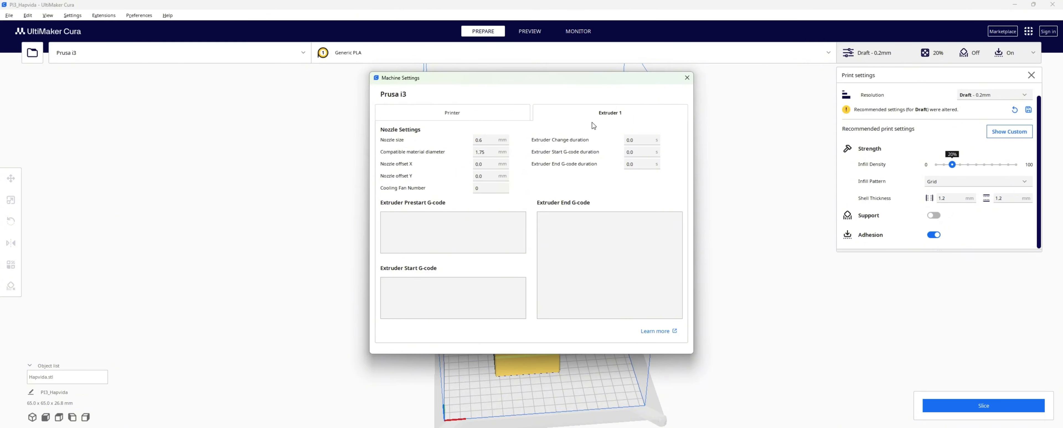
Step: Select the nozzle size value of Extruder 1 again and close the machine settings and printer preferences
click(492, 141)
mouse_move(540, 143)
double_click(477, 140)
click(481, 139)
click(686, 78)
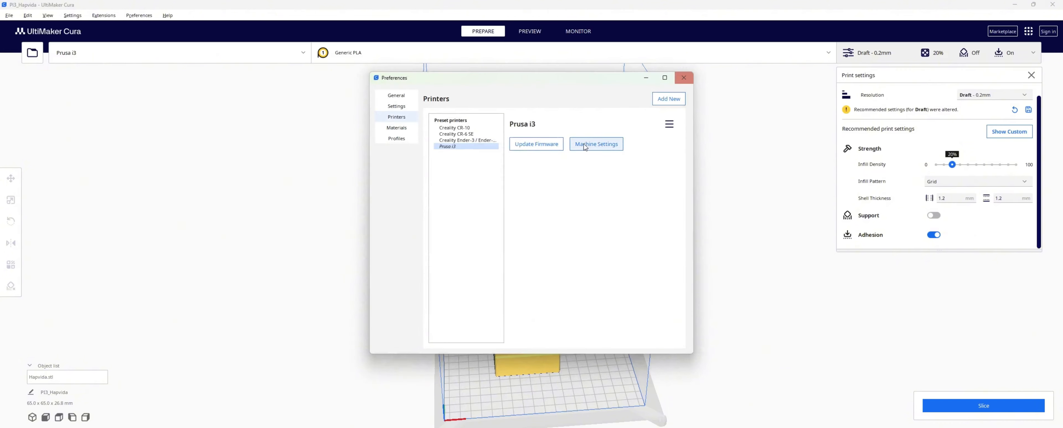
click(684, 78)
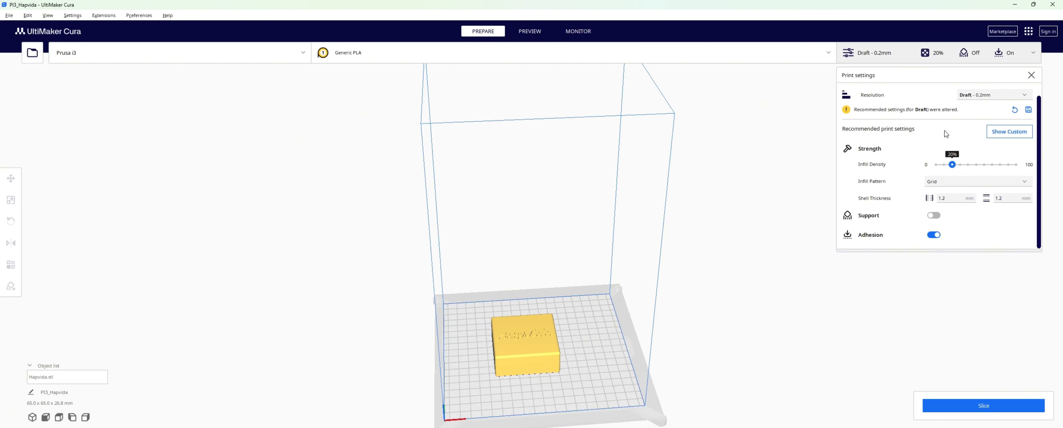
Step: Set the print resolution to Fine - 0.1mm and slice the model
click(976, 95)
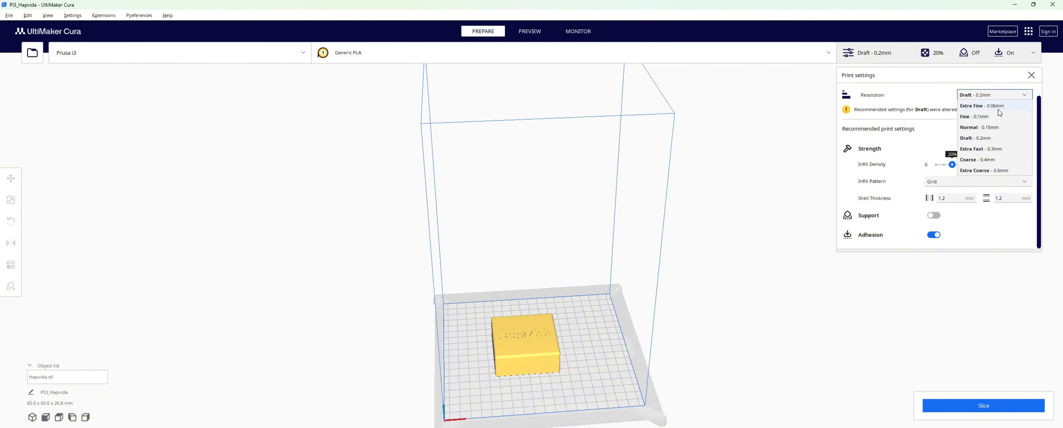
click(996, 116)
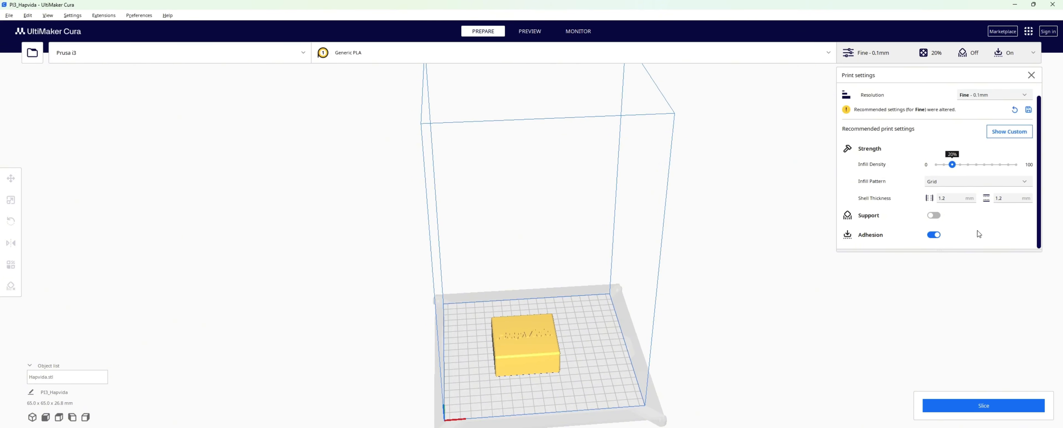
click(973, 409)
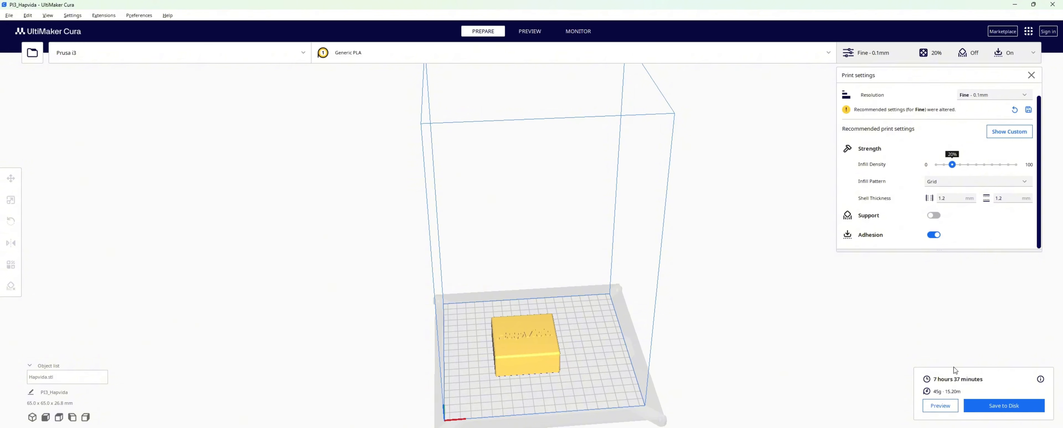
Step: Set the print resolution to Draft - 0.2mm, slice the model, and look over the other resolution presets
click(1007, 95)
click(985, 139)
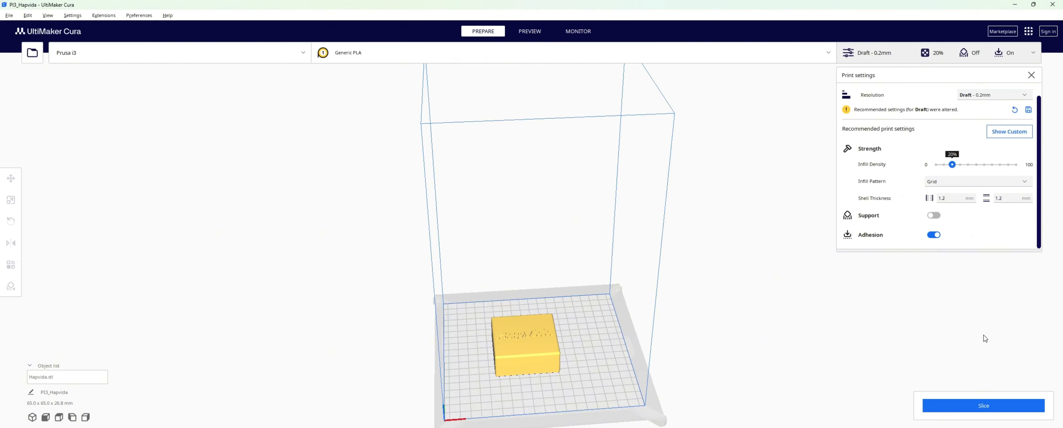
click(971, 406)
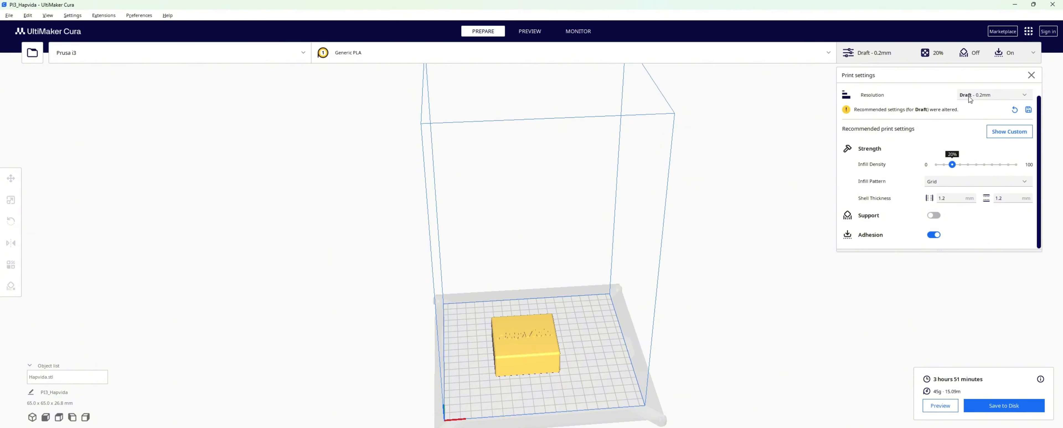
click(993, 96)
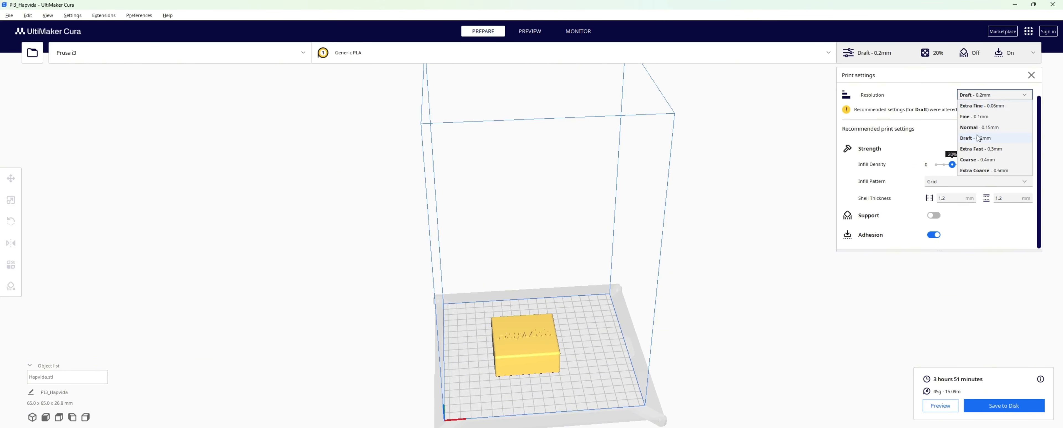
click(1014, 94)
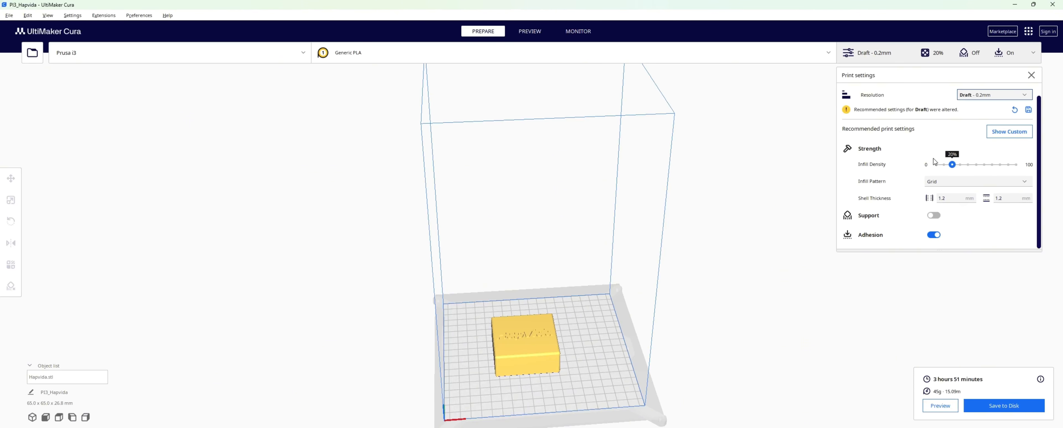
Step: Tilt the Hapvida model with the Rotate tool and inspect its overhanging underside from a low angle
scroll(903, 182, down, 2)
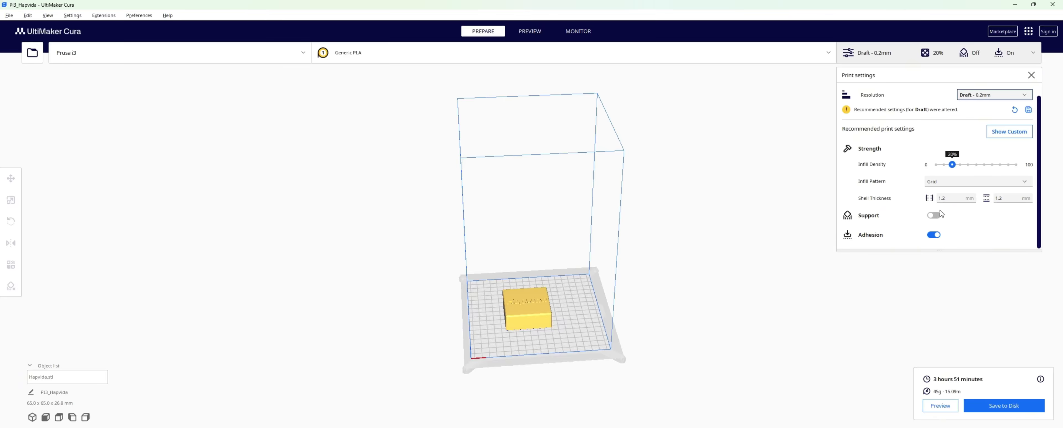
right_drag(614, 296, 617, 263)
right_drag(573, 294, 571, 288)
click(509, 325)
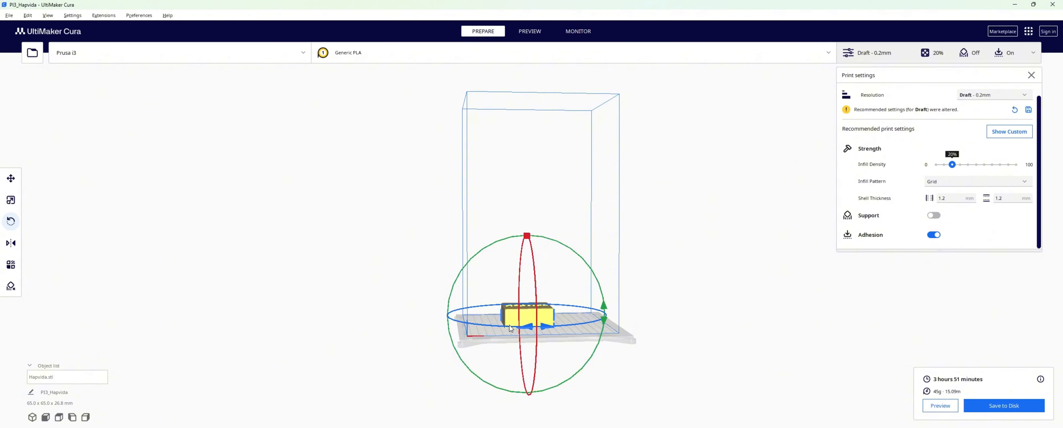
drag(604, 308, 578, 352)
right_drag(558, 289, 561, 283)
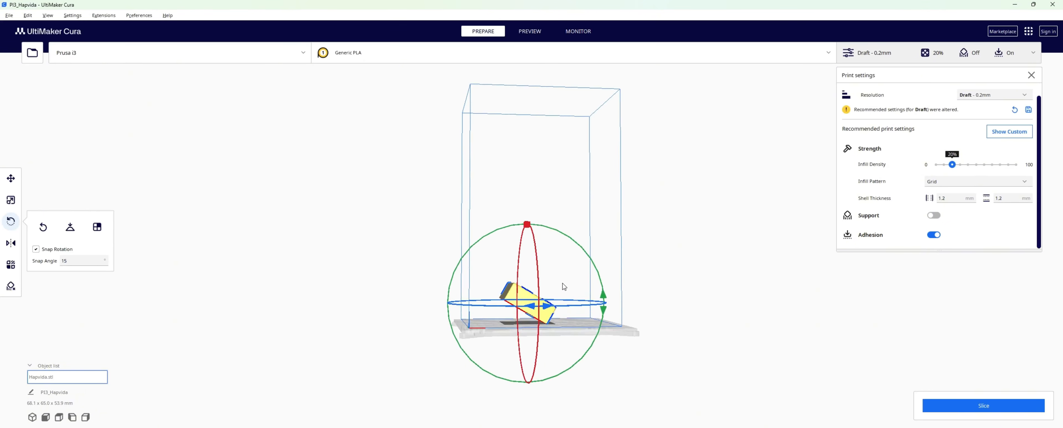
right_drag(525, 310, 511, 303)
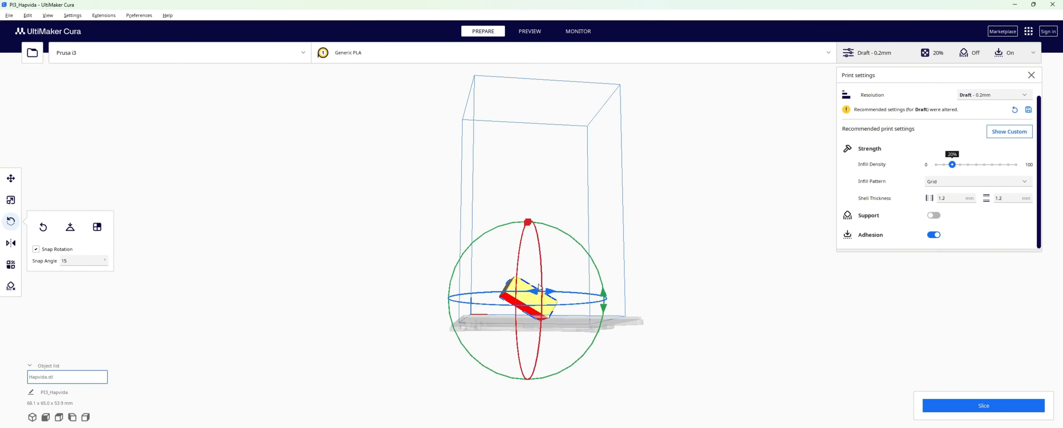
right_drag(561, 263, 591, 239)
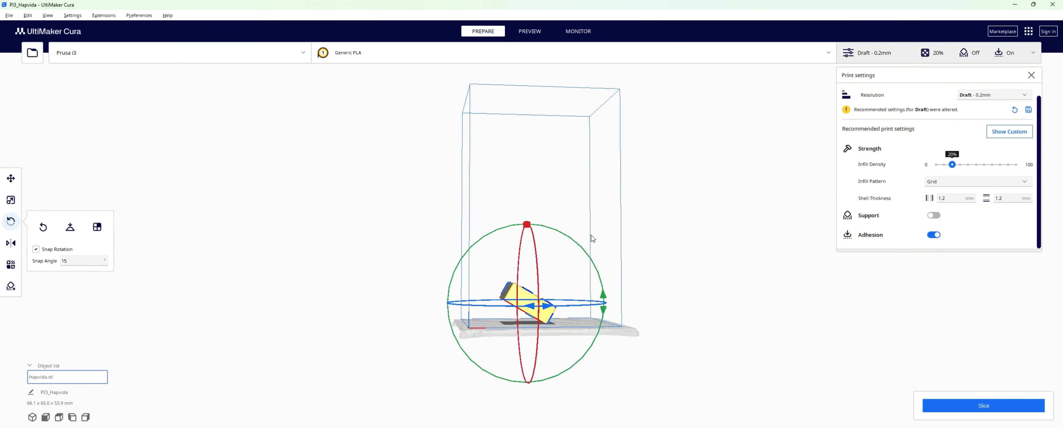
Step: Undo the tilt so the model lies flat on the build plate, and deselect it
click(511, 299)
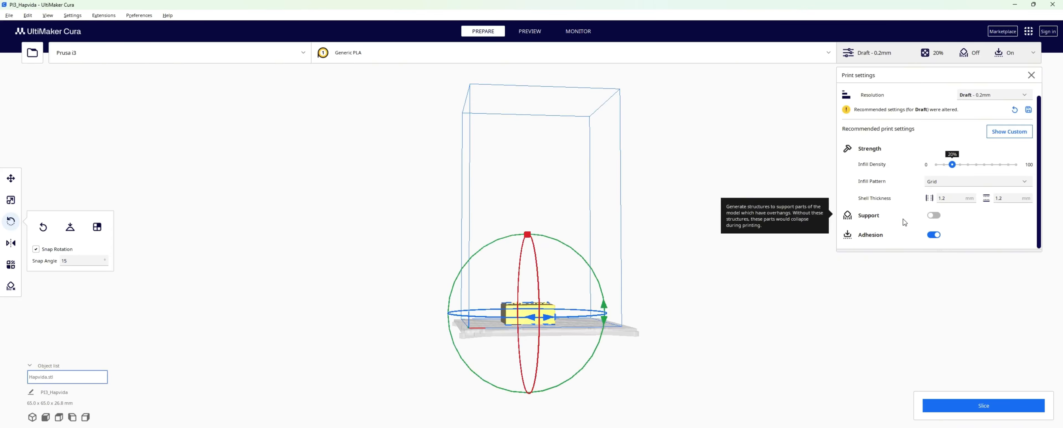
right_click(578, 286)
click(563, 267)
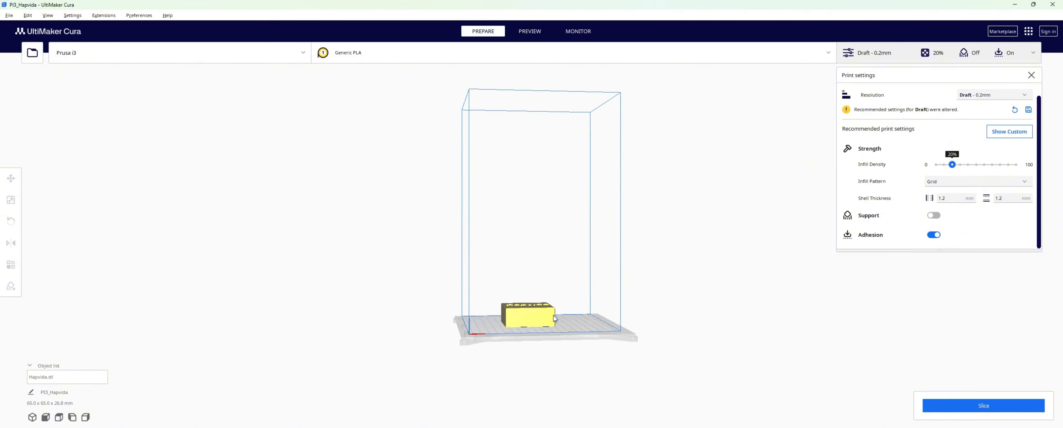
Step: Slice the model again and inspect its sliced layers from several sides in the layer preview
right_drag(553, 315, 550, 336)
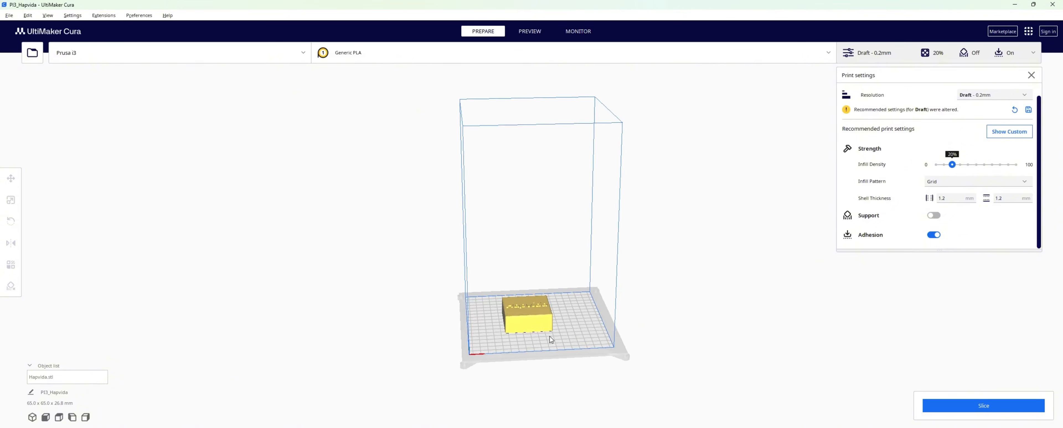
right_drag(570, 298, 573, 315)
scroll(535, 341, up, 4)
middle_drag(587, 331, 599, 285)
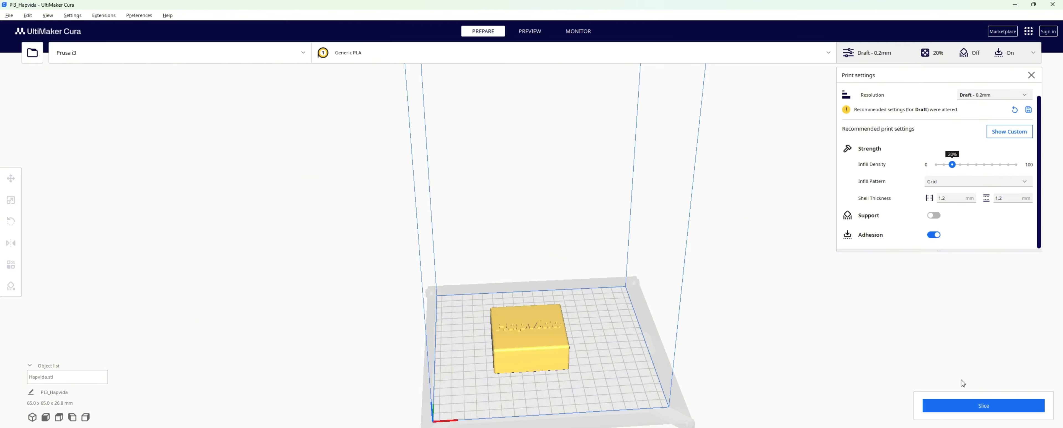
click(968, 403)
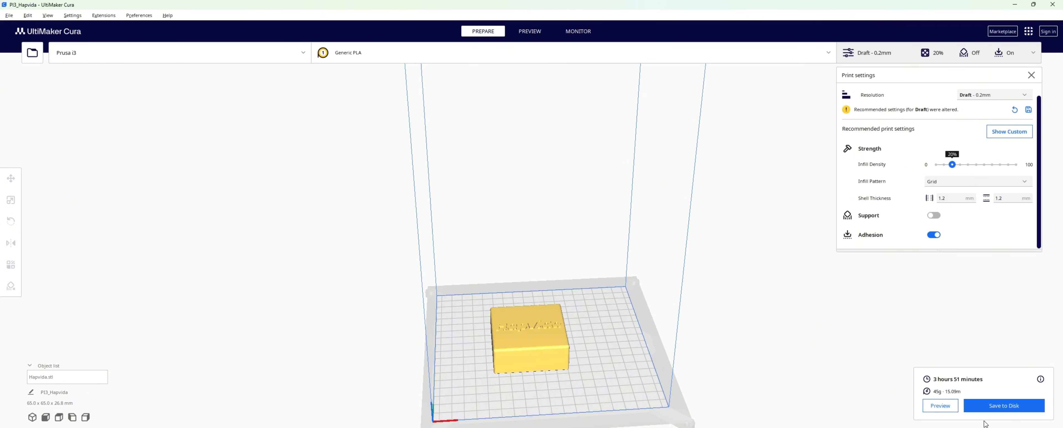
click(940, 405)
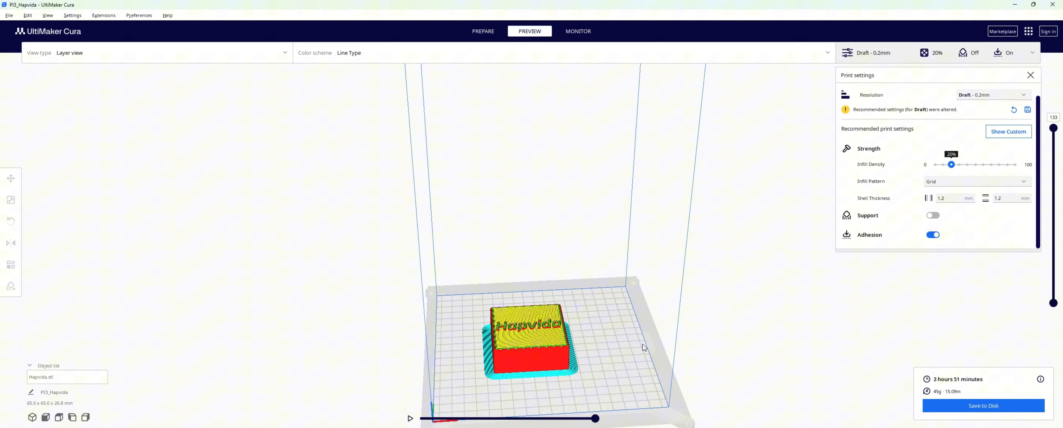
right_drag(643, 348, 505, 359)
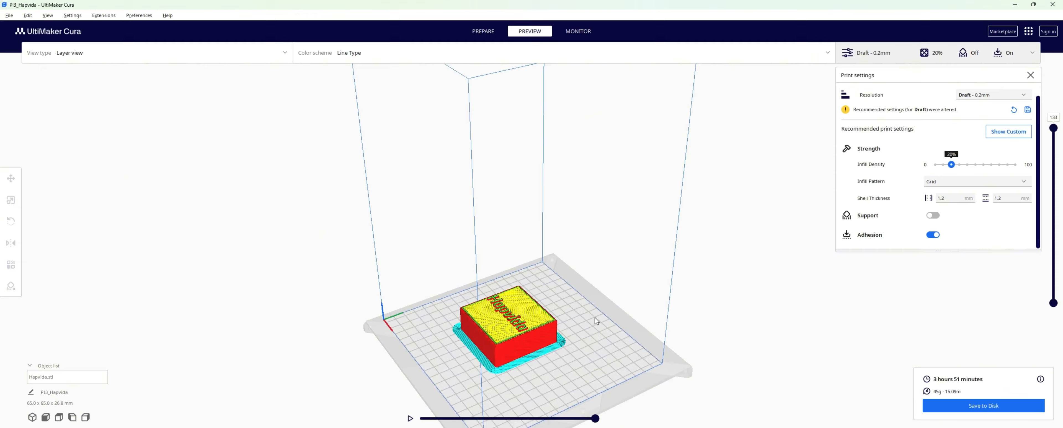
right_drag(604, 333, 712, 348)
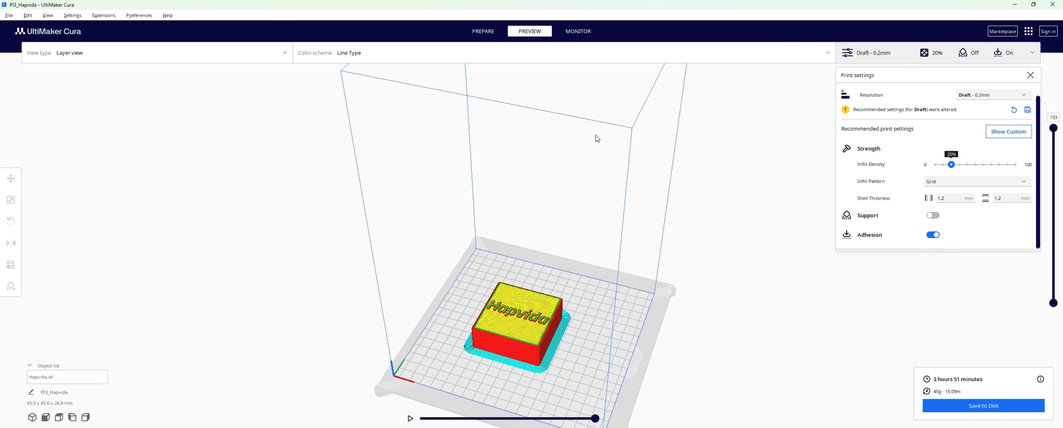
click(983, 408)
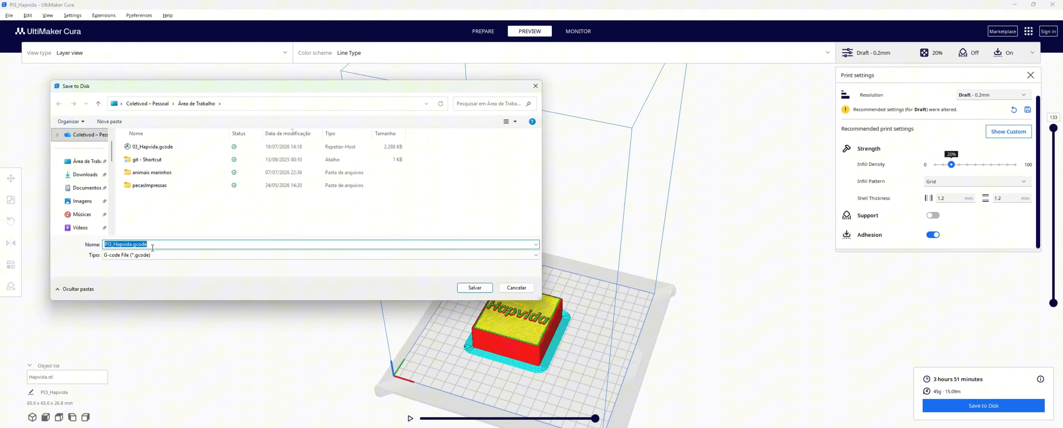
click(132, 244)
drag(132, 244, 147, 245)
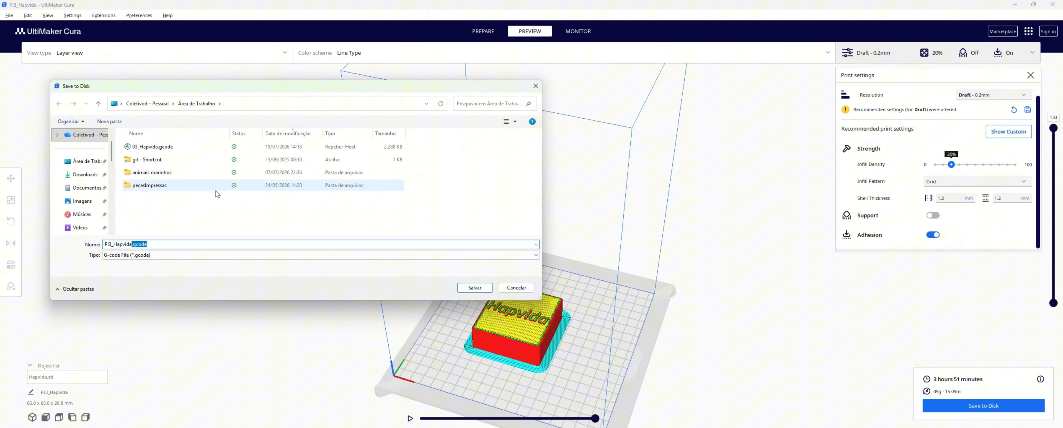
click(516, 288)
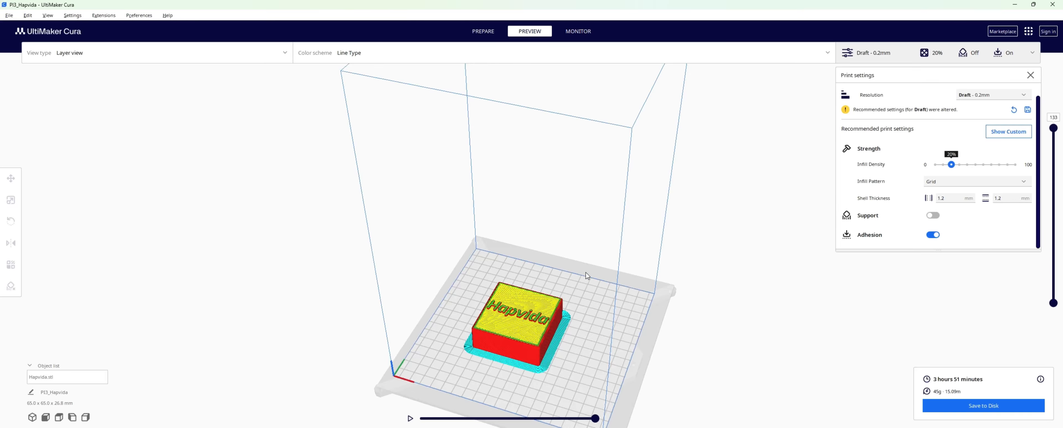
Step: Show the custom print settings and examine the wall thickness, wall line count and horizontal expansion
click(999, 132)
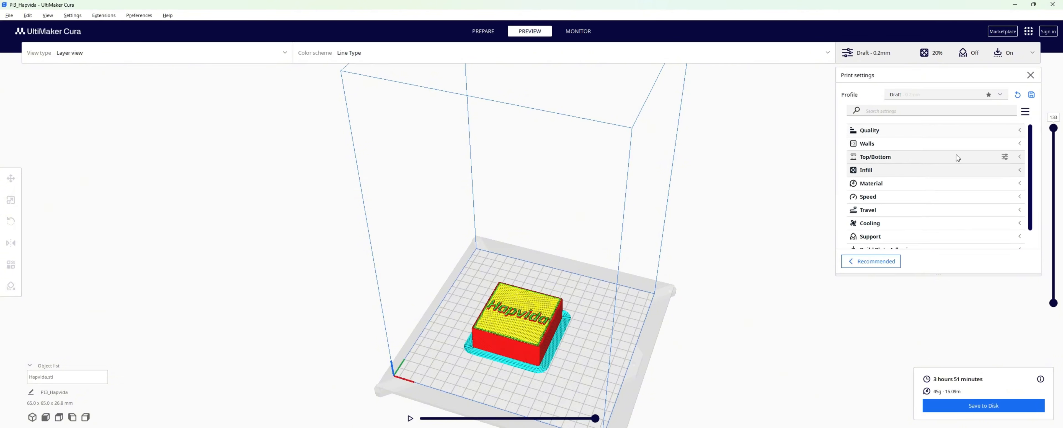
click(942, 132)
click(1002, 143)
click(979, 131)
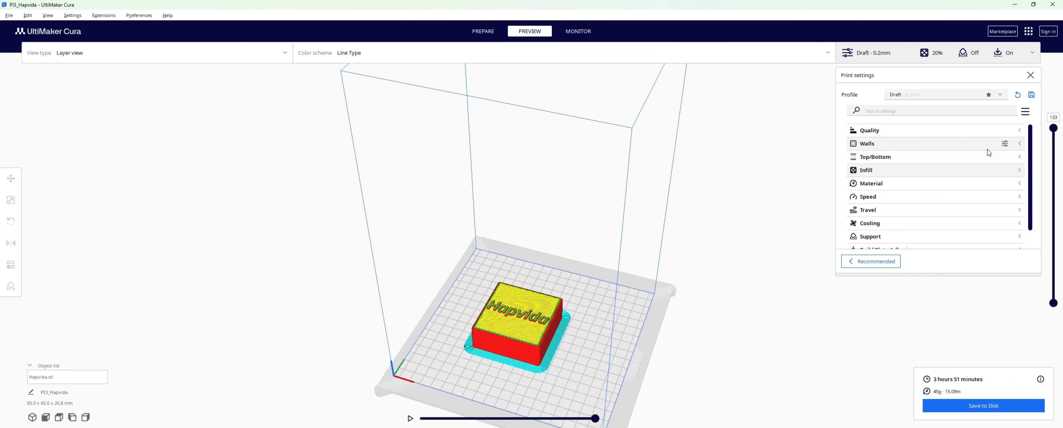
click(927, 144)
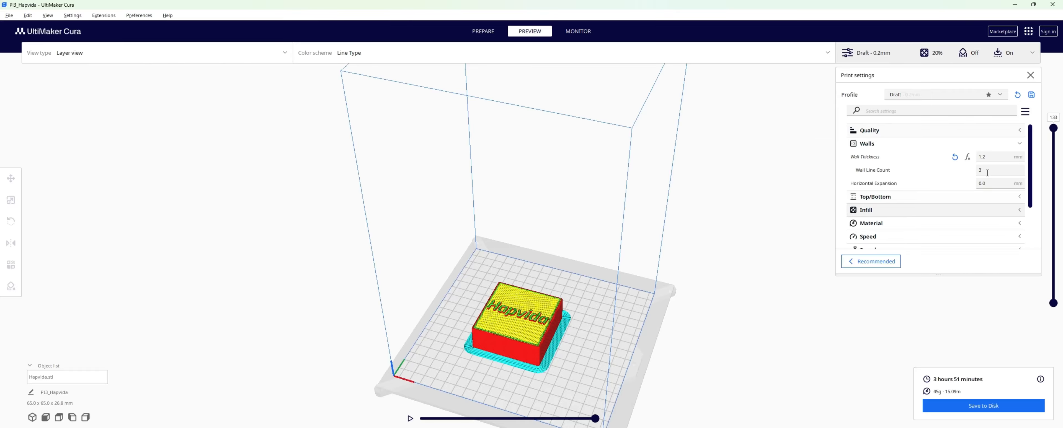
click(928, 142)
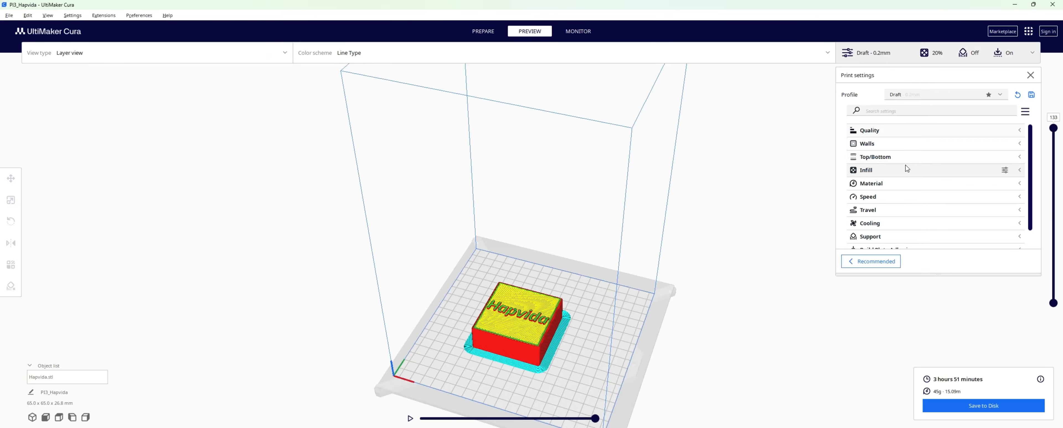
Step: Examine the infill density and pattern options, the printing temperature and the print speed in the custom settings
click(881, 169)
click(1004, 197)
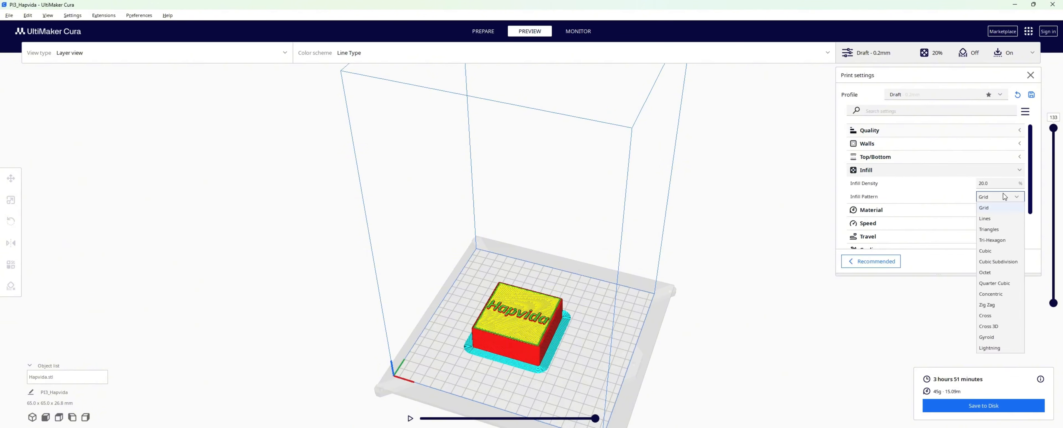
click(990, 197)
click(997, 171)
click(912, 185)
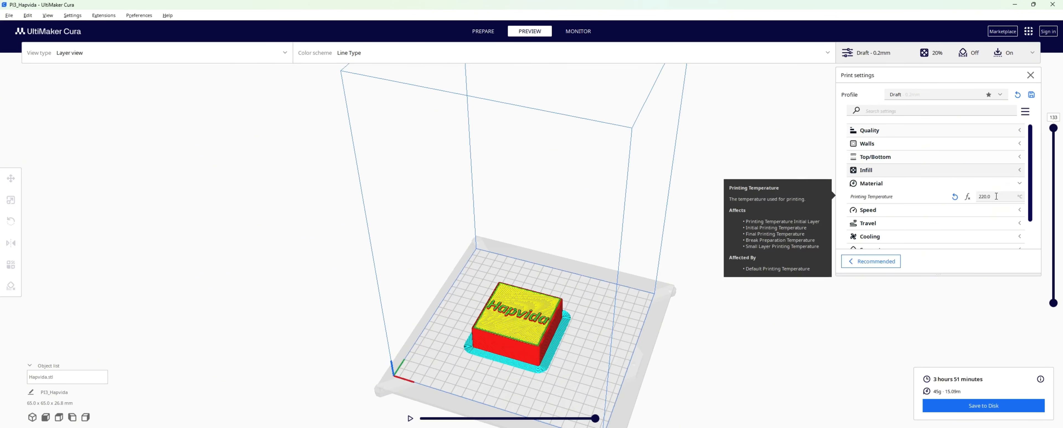
click(968, 185)
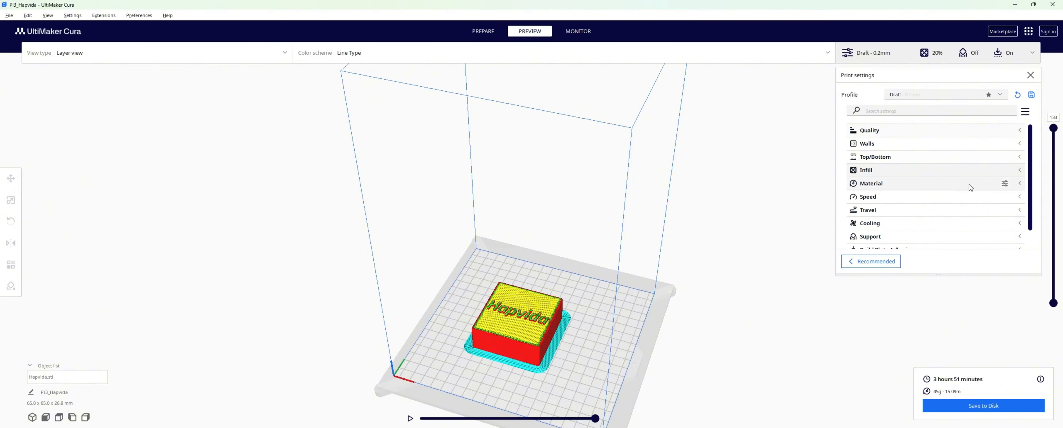
click(905, 197)
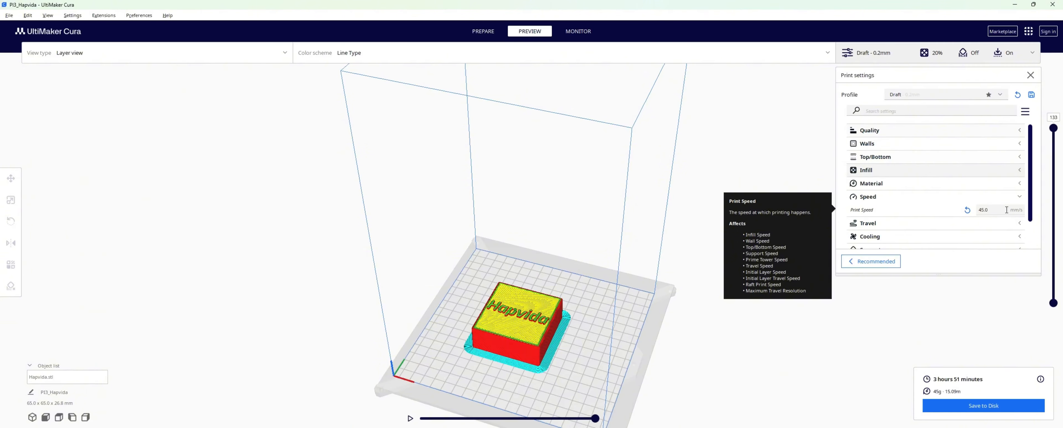
click(1018, 197)
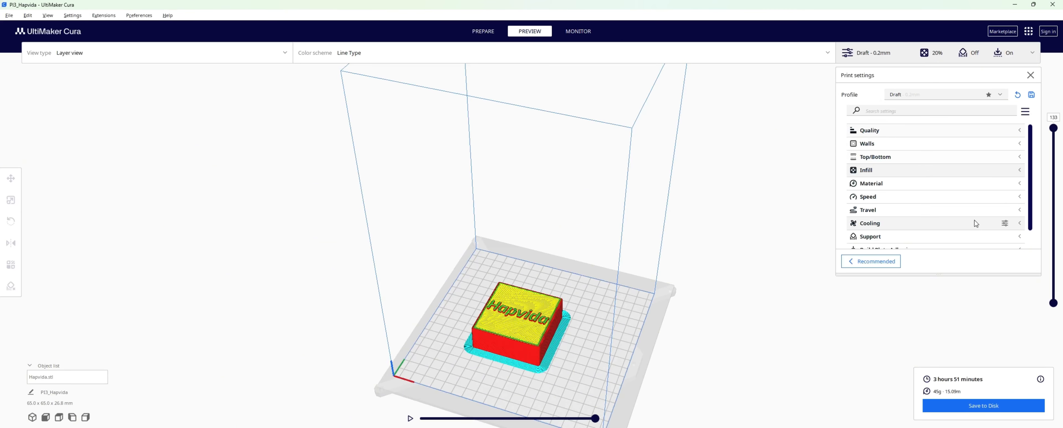
Step: Enable Generate Support in the custom settings and review the support structure, placement and overhang options
scroll(924, 223, down, 1)
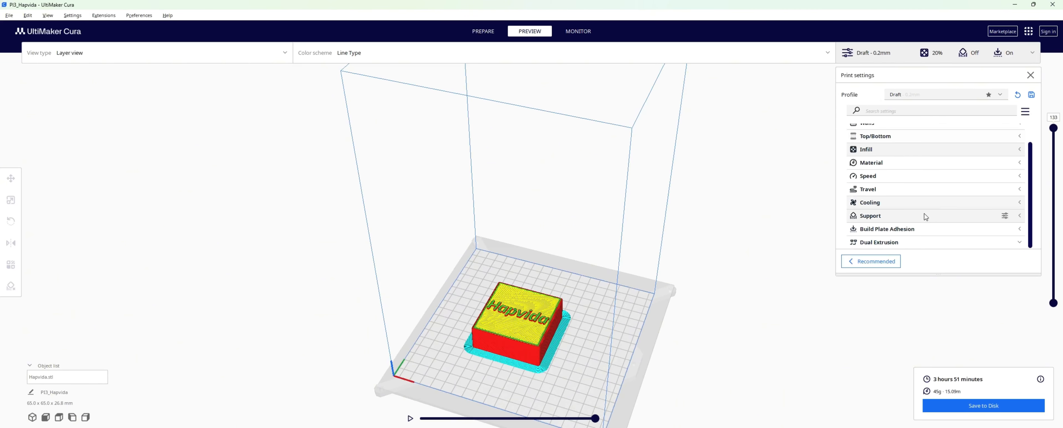
click(954, 216)
scroll(968, 204, down, 1)
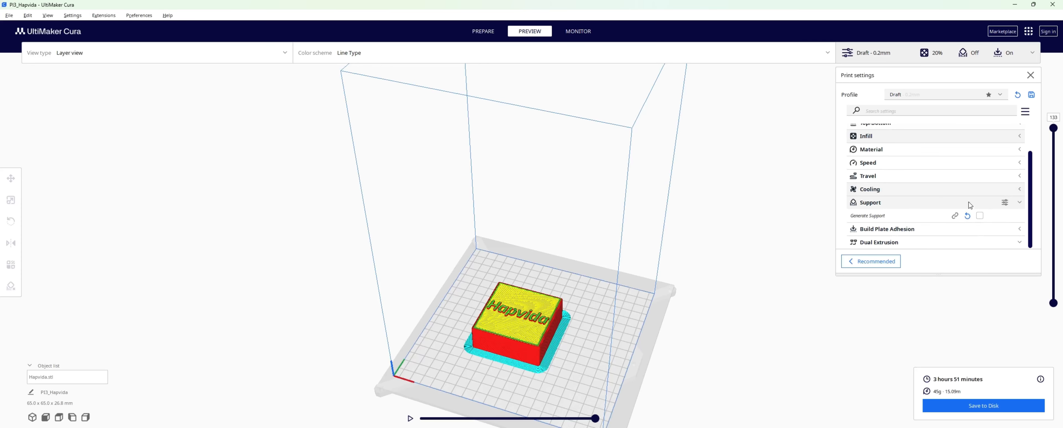
click(980, 216)
scroll(981, 218, down, 3)
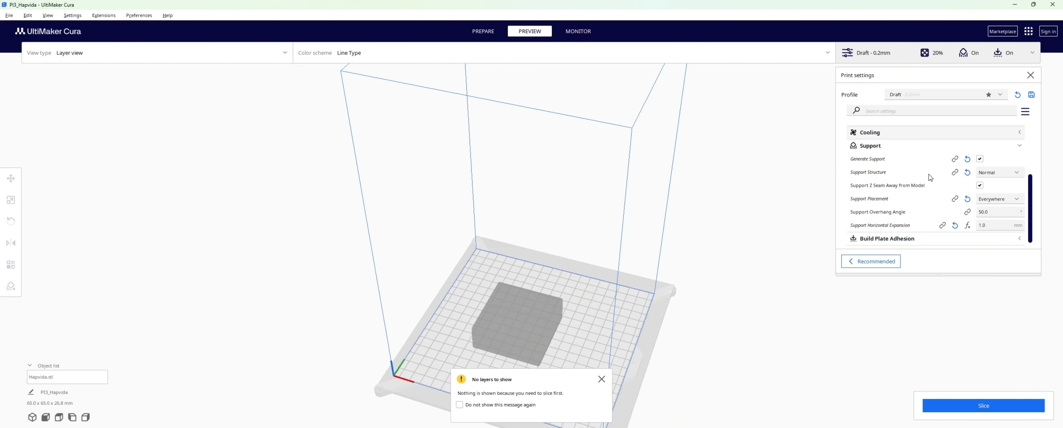
click(928, 146)
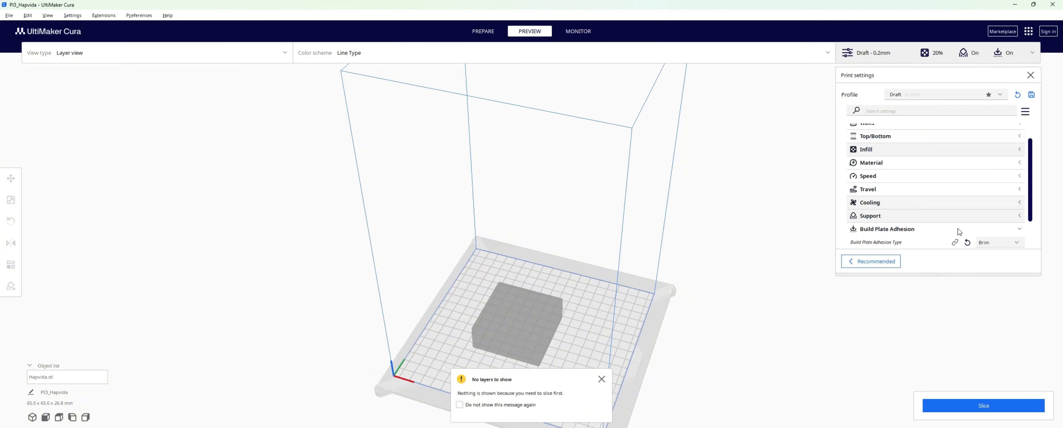
Step: Examine the available Build Plate Adhesion types without choosing a different one
scroll(978, 234, down, 1)
click(1007, 229)
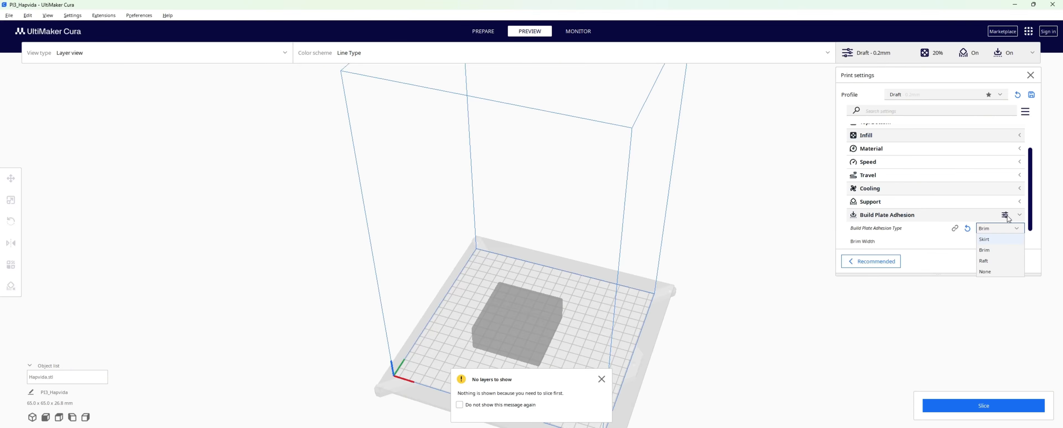
click(1003, 216)
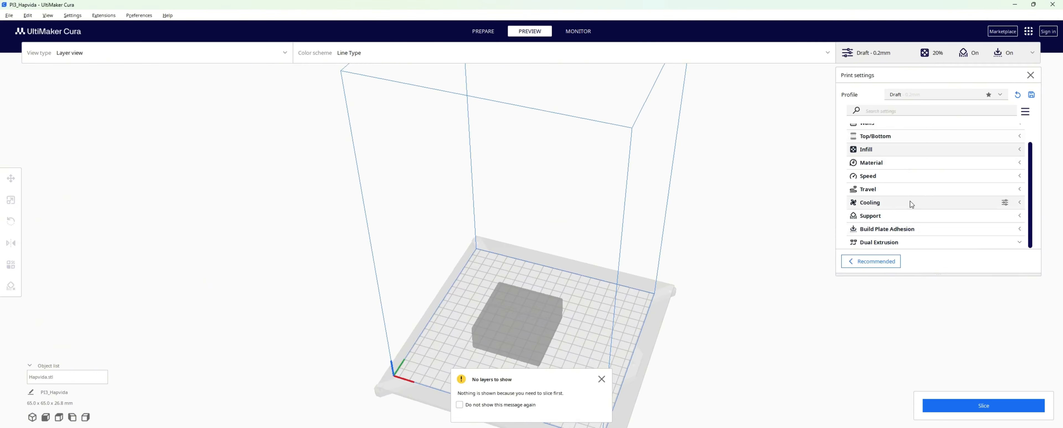
Step: Return to the recommended print settings, review the support options and dismiss the "No layers to show" message
click(883, 263)
scroll(947, 187, down, 3)
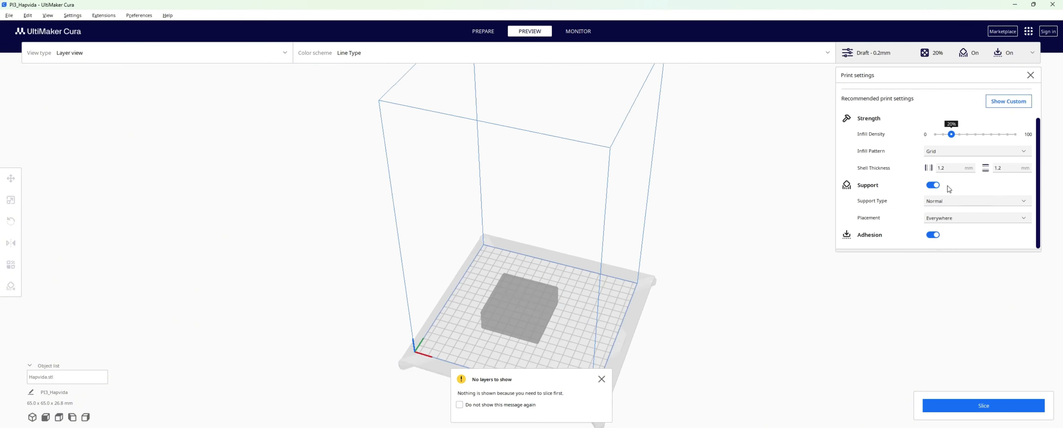
scroll(947, 186, down, 2)
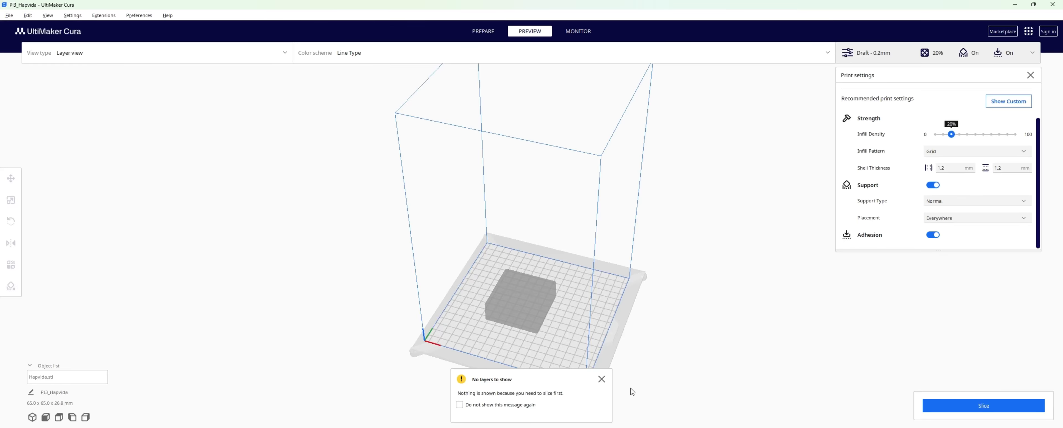
click(601, 379)
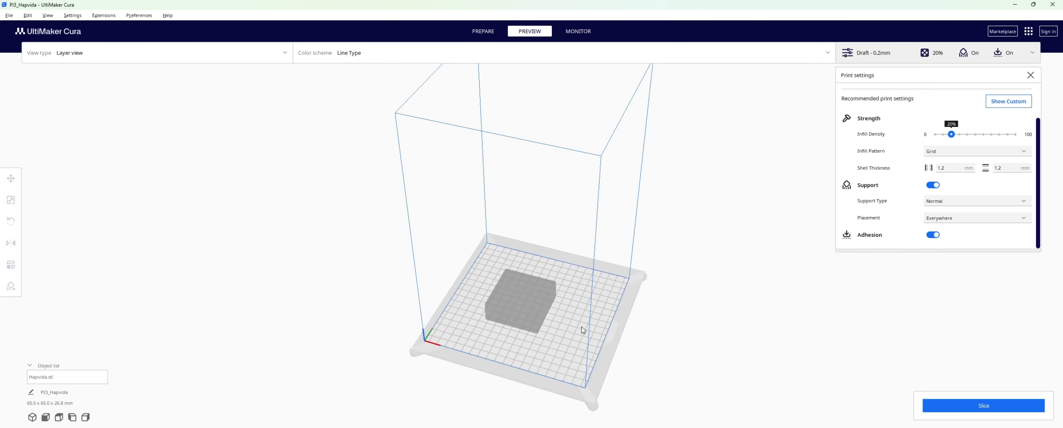